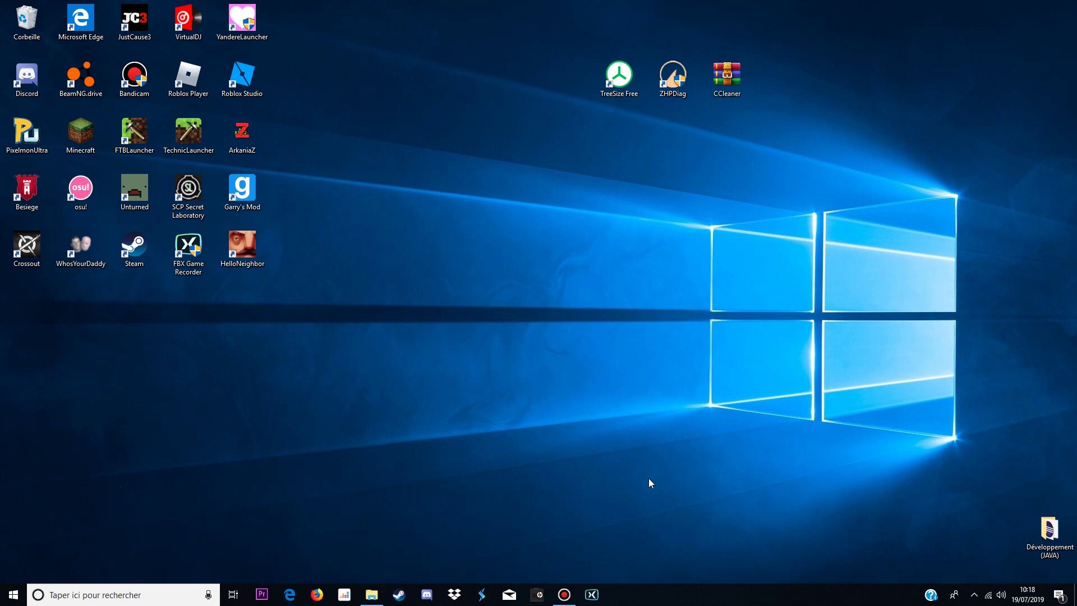
Look at the free space of the Windows (C:) drive in This PC and minimize File Explorer.
left_click(372, 594)
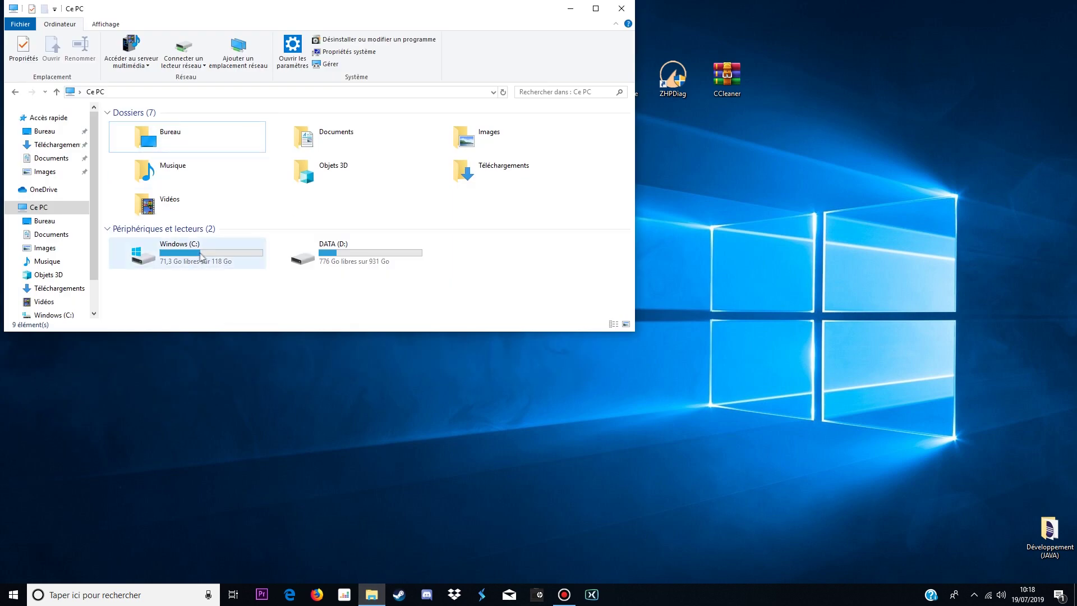
left_click(156, 242)
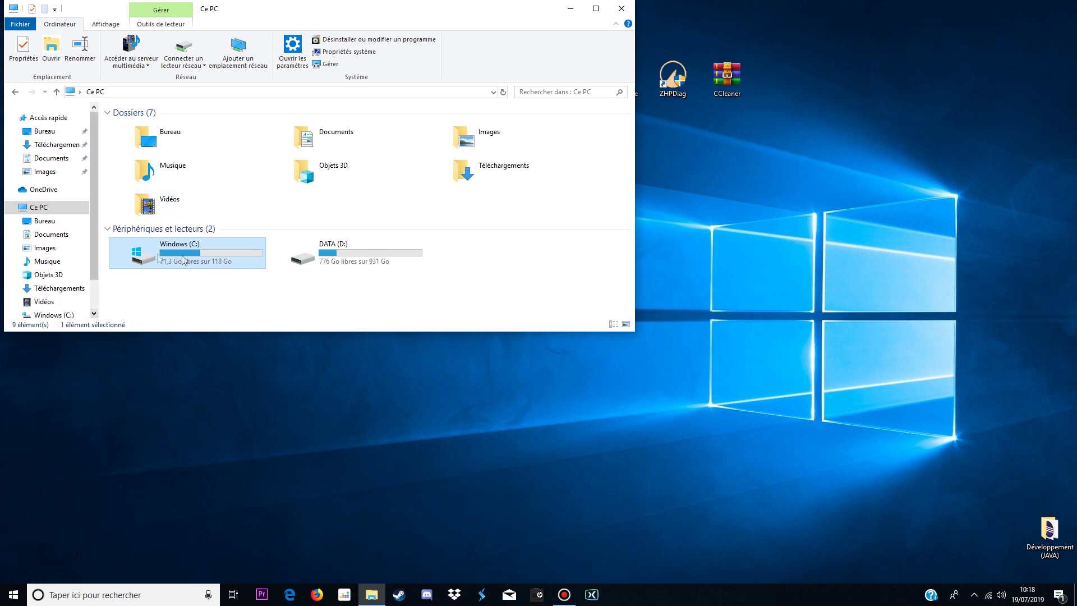
left_click_drag(144, 267, 168, 268)
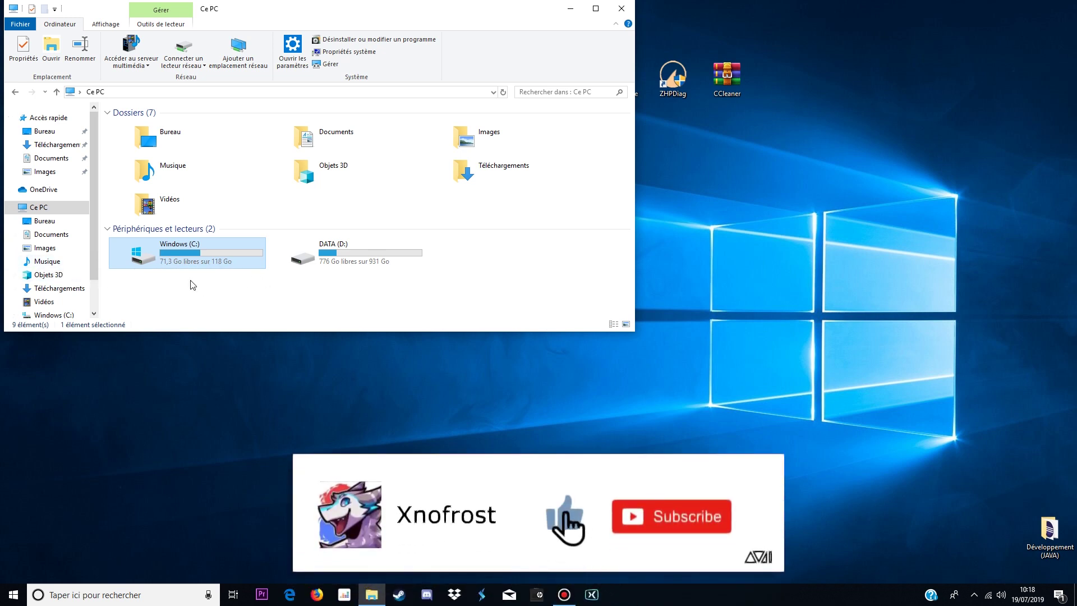
left_click(571, 8)
left_click_drag(517, 93, 873, 66)
left_click(515, 91)
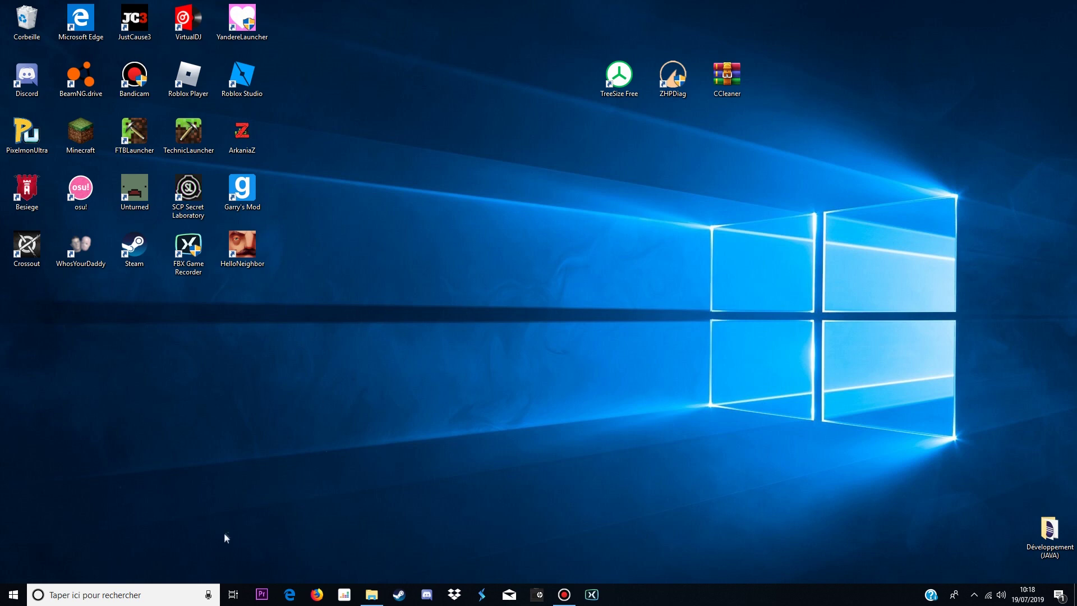
Launch Disk Cleanup from the properties of the Windows (C:) drive and look through the categories of files to delete.
left_click(380, 596)
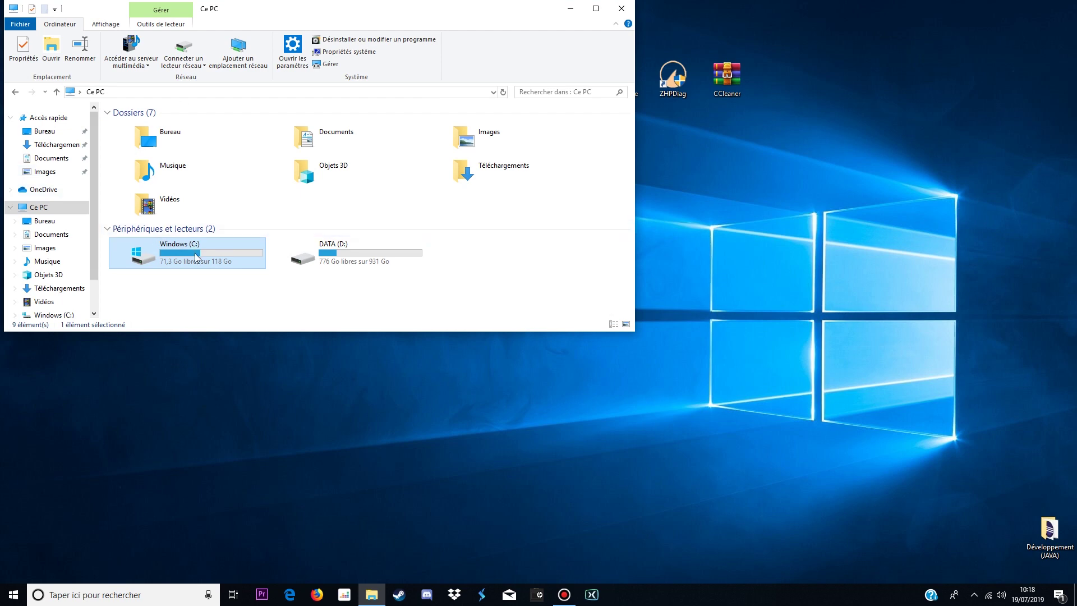
right_click(207, 258)
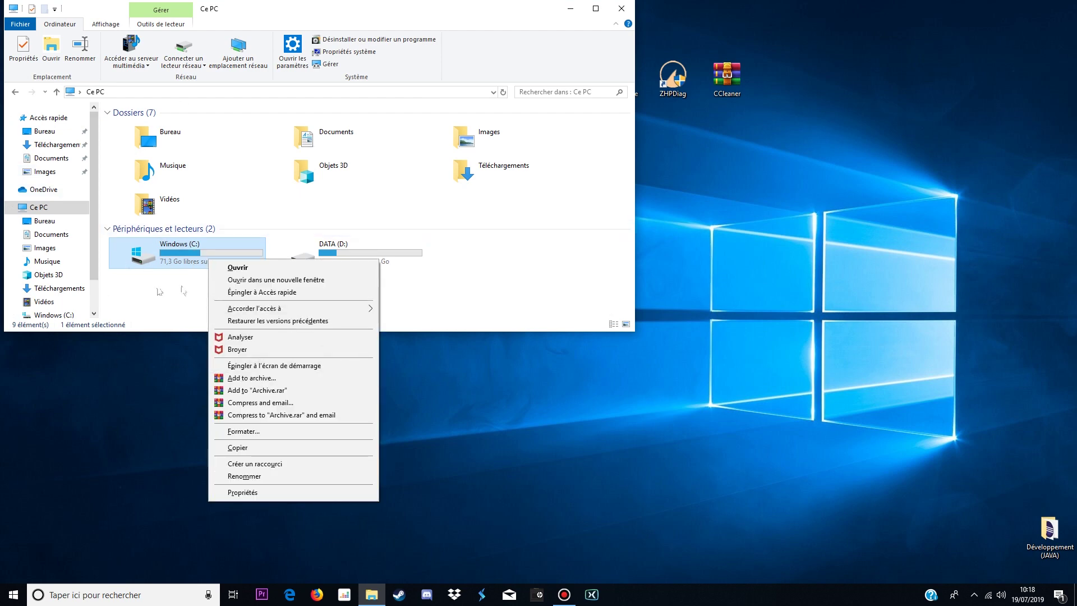
left_click(254, 493)
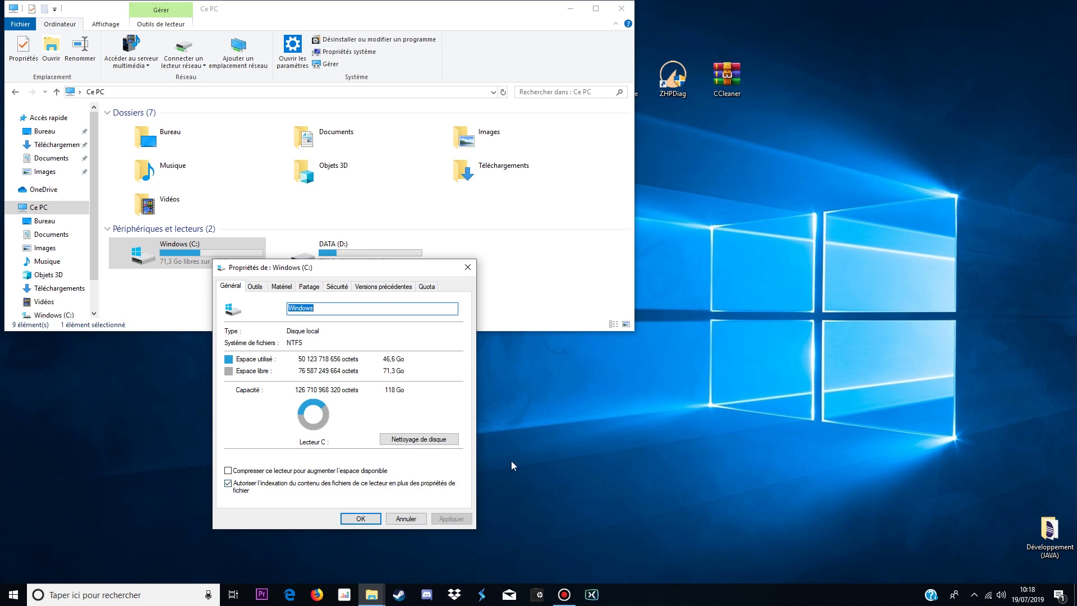
left_click(419, 439)
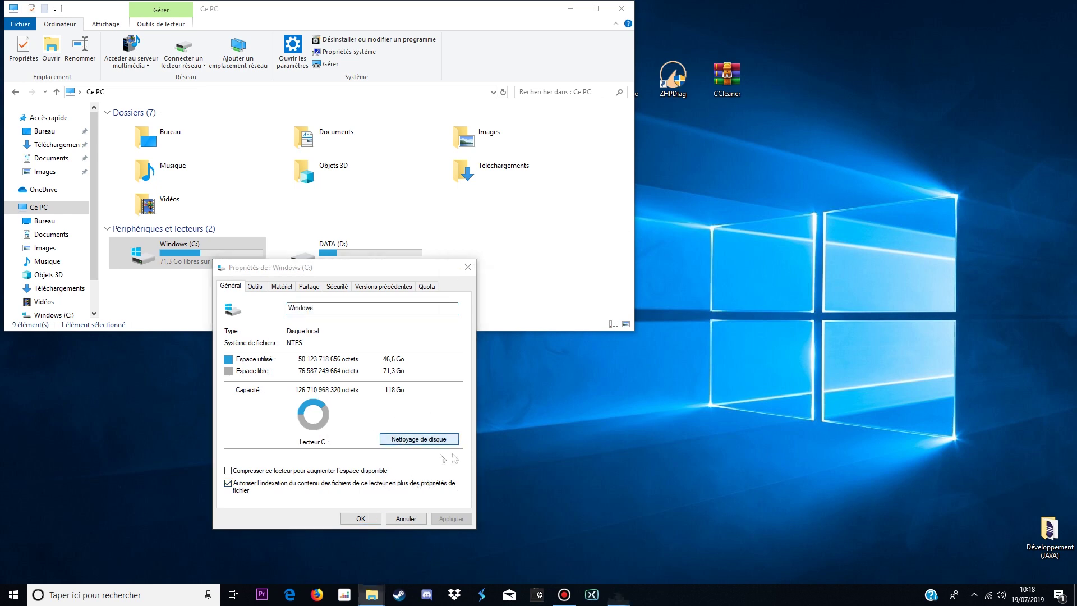
scroll(227, 149, "down", 1)
scroll(227, 148, "up", 1)
scroll(227, 149, "down", 1)
scroll(227, 148, "up", 1)
scroll(227, 148, "down", 1)
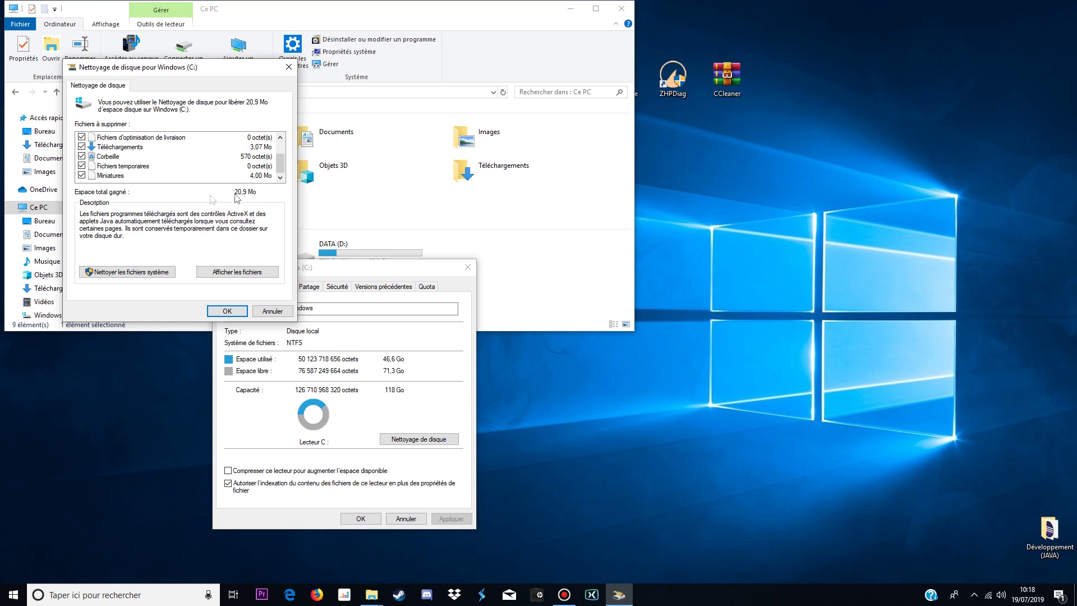
Examine the system file cleanup and its additional options for Windows (C:), and close the cleanup and properties windows without cleaning.
left_click_drag(414, 274, 703, 281)
left_click(138, 71)
left_click_drag(137, 72, 357, 75)
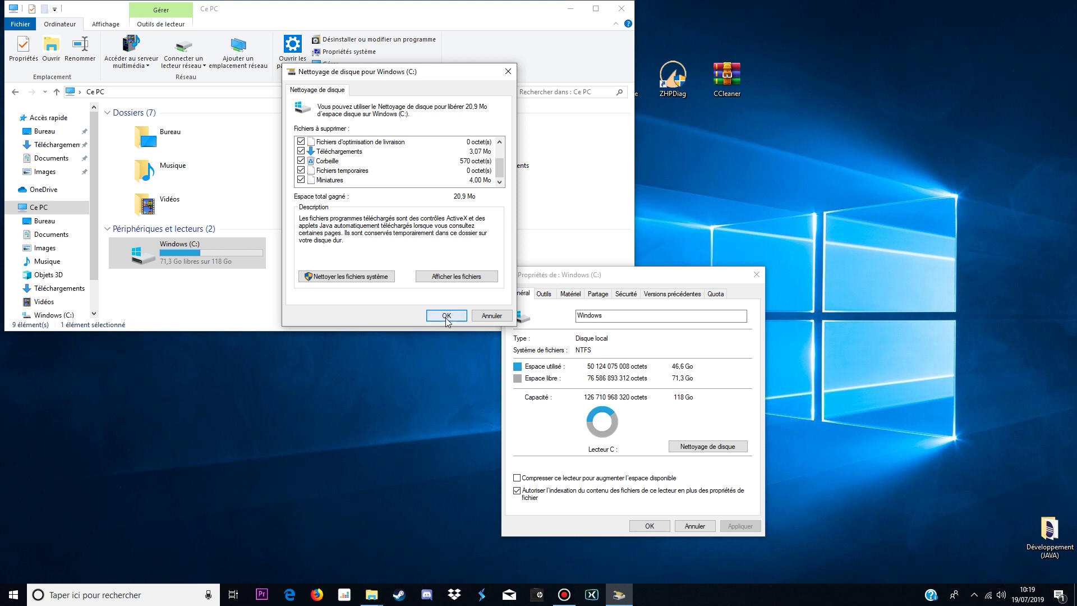
left_click(365, 278)
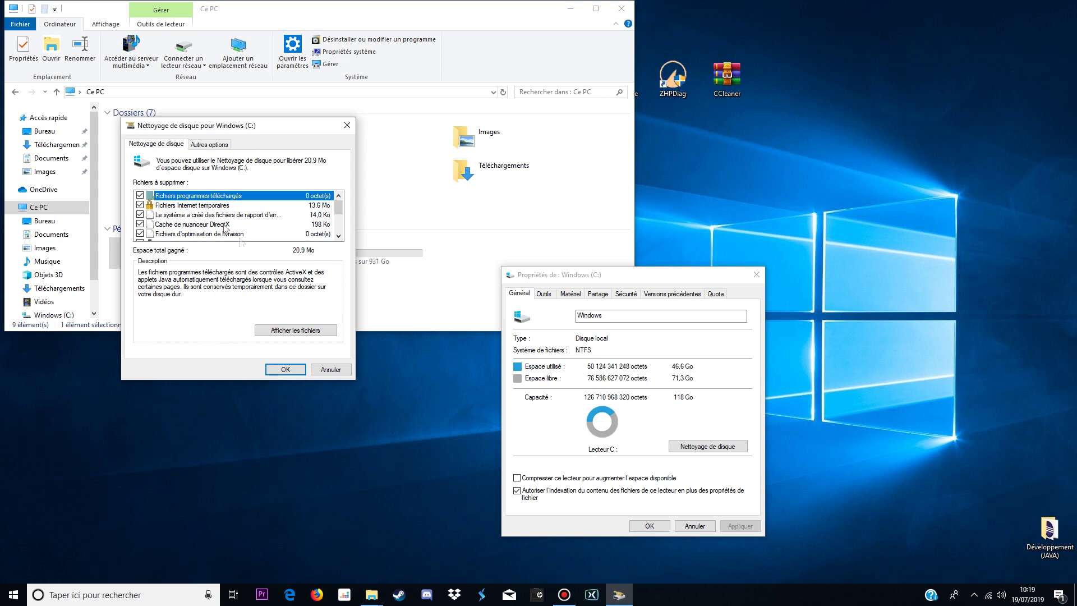
left_click(209, 144)
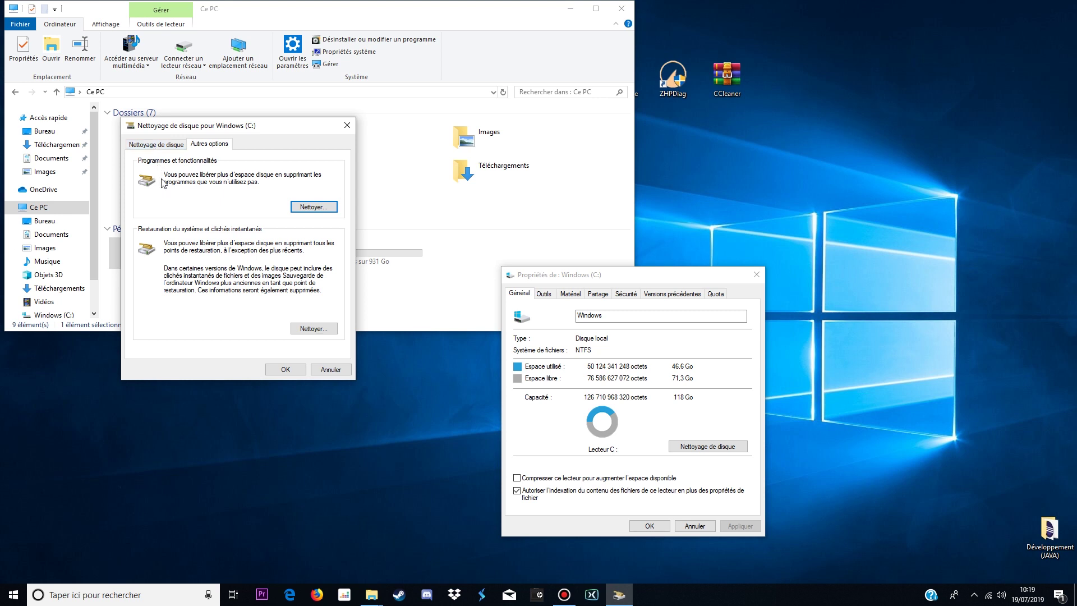
left_click(174, 144)
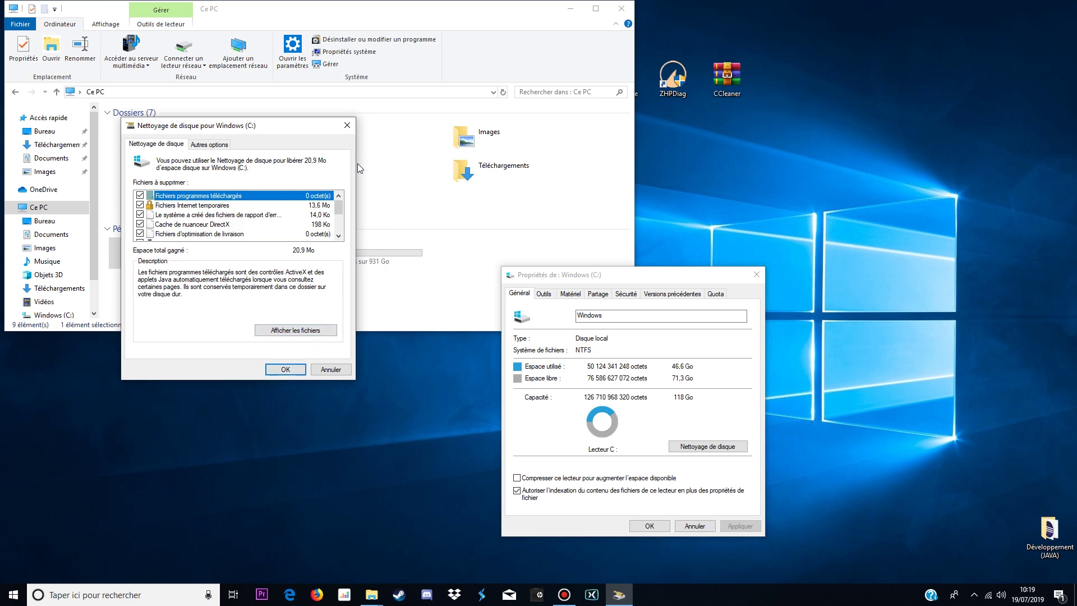
left_click(347, 128)
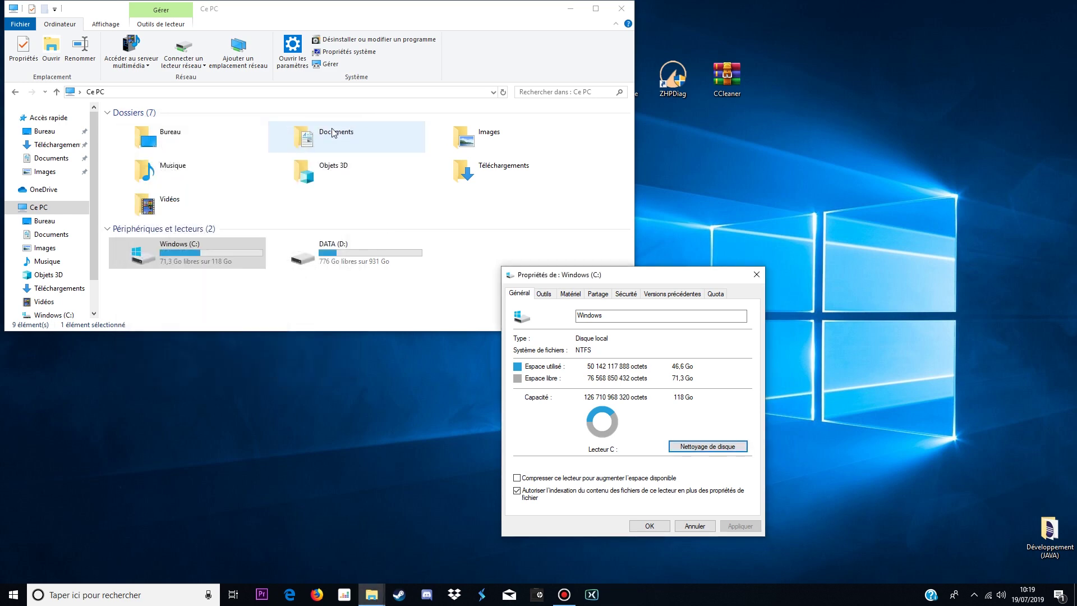
left_click(756, 274)
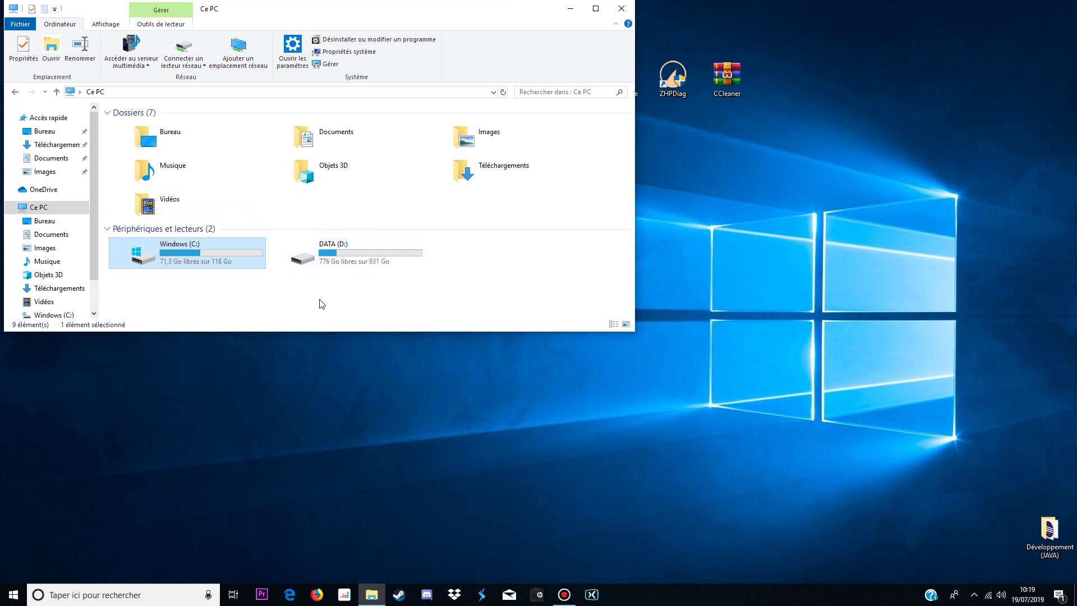
Open McAfee LiveSafe from the hidden background apps, view its antivirus scan choices and close it without starting a scan.
left_click(979, 596)
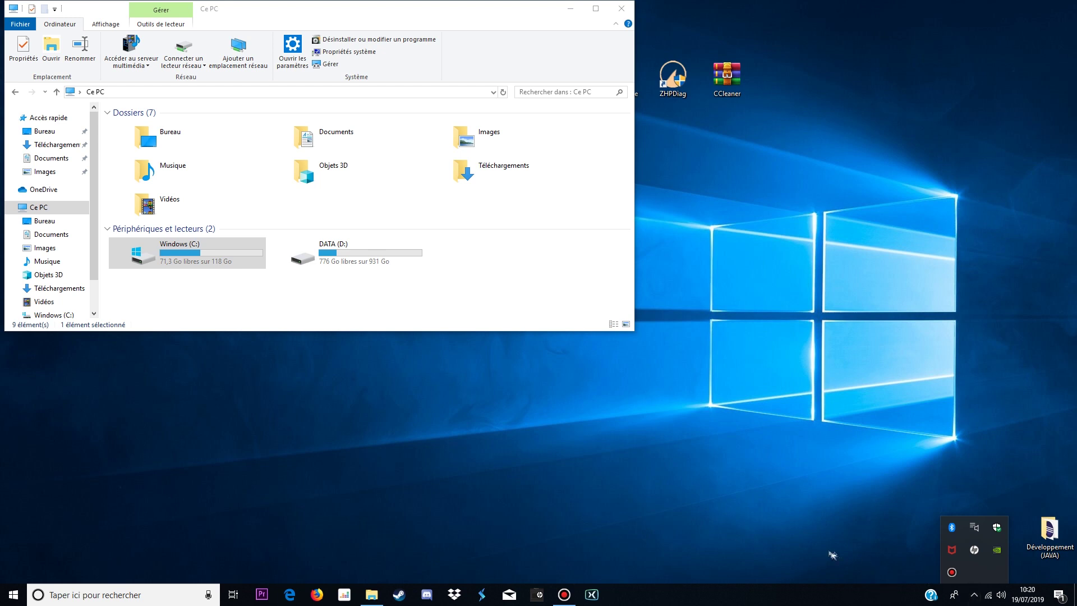
left_click(772, 530)
left_click(971, 599)
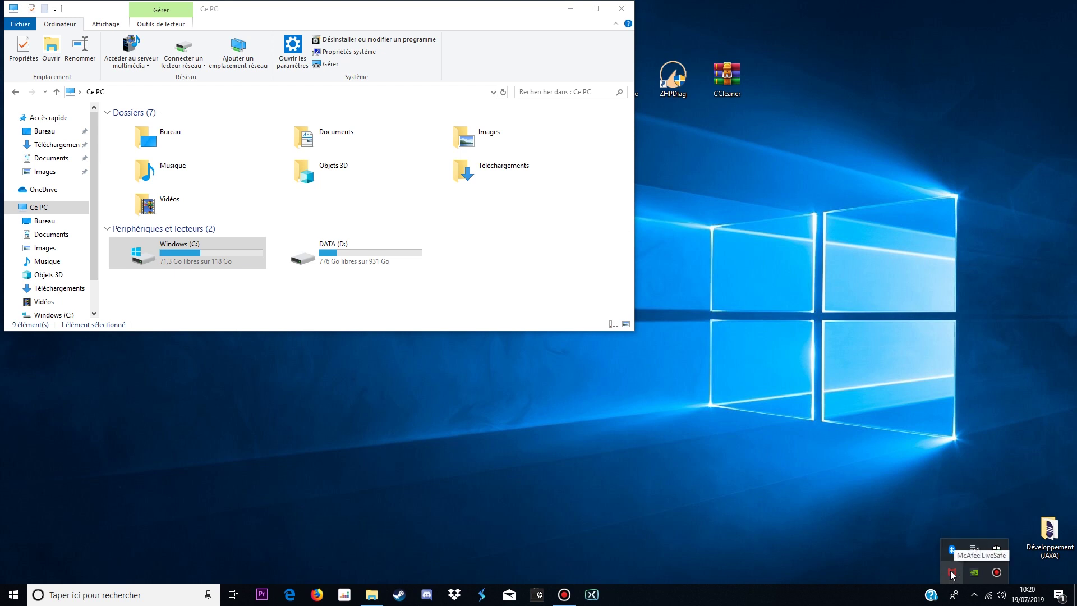
left_click(953, 573)
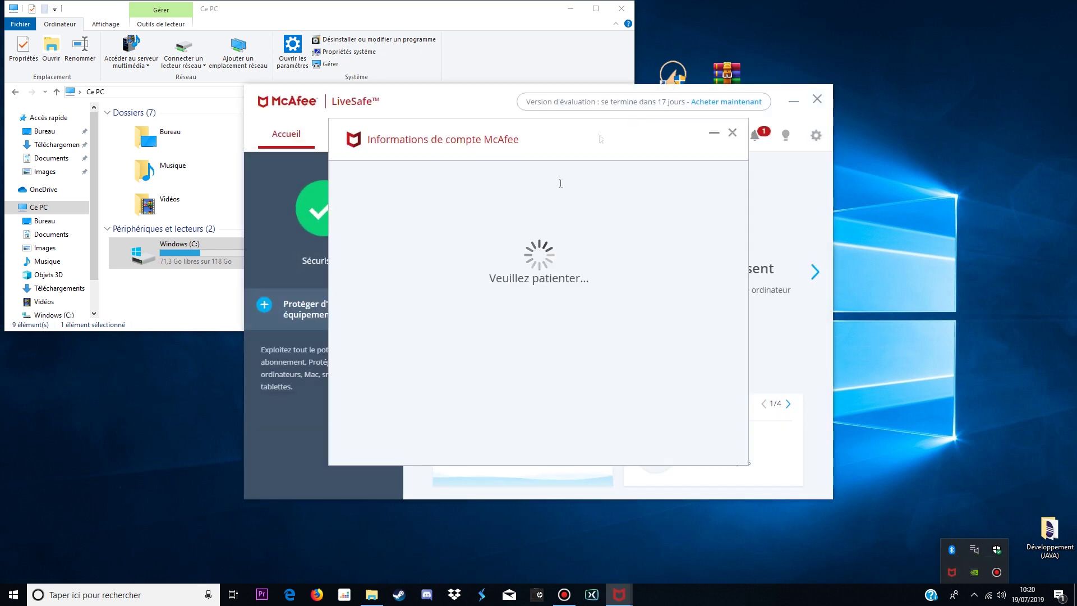
mouse_move(378, 240)
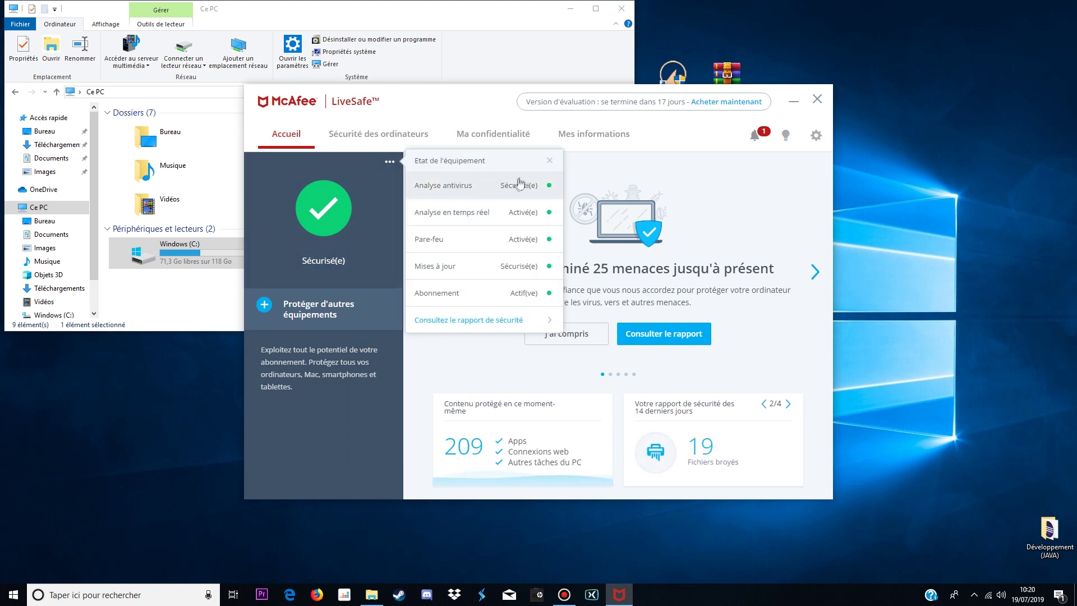
left_click(483, 187)
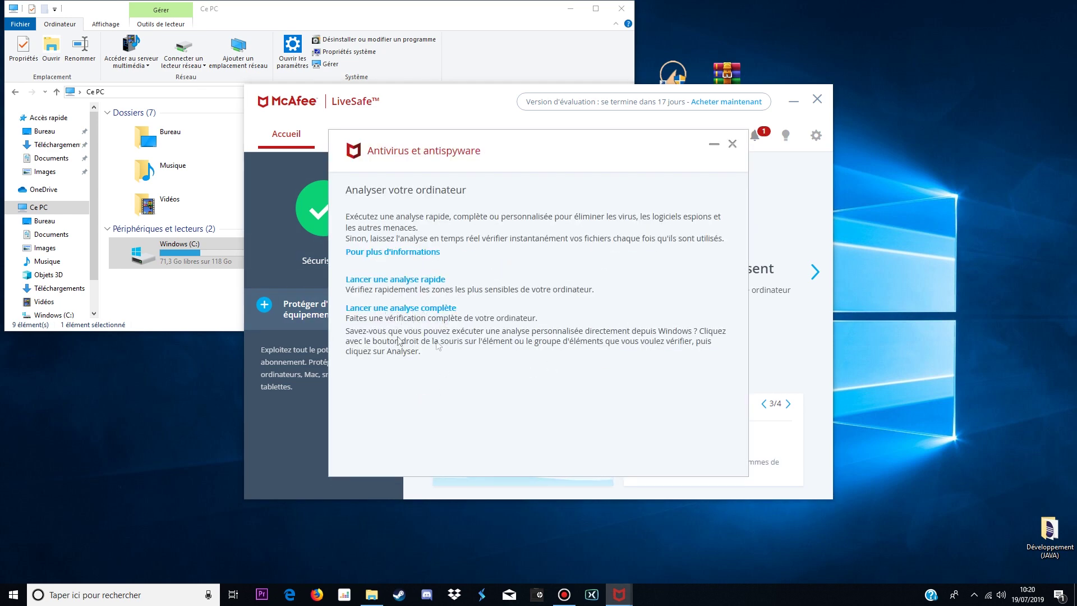
left_click(733, 144)
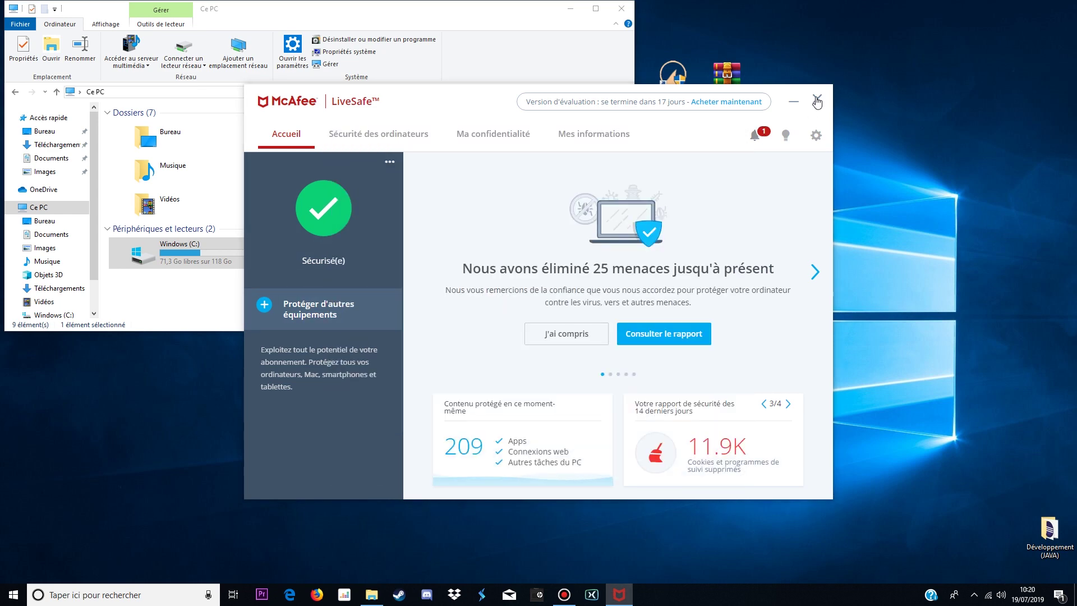
left_click(817, 98)
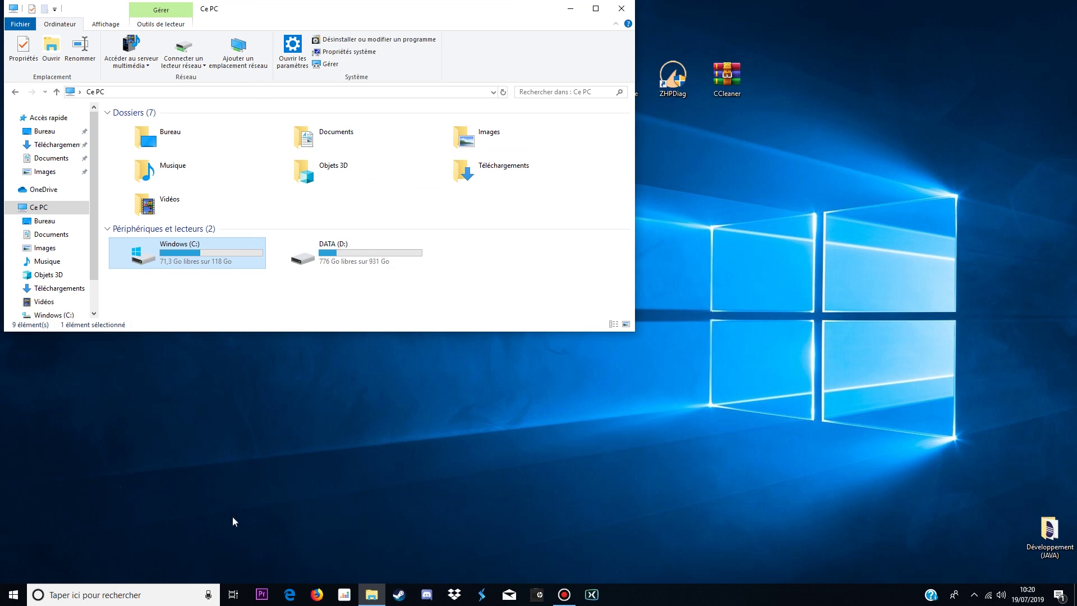
View the properties of the Windows (C:) drive, close them and minimize File Explorer.
right_click(217, 263)
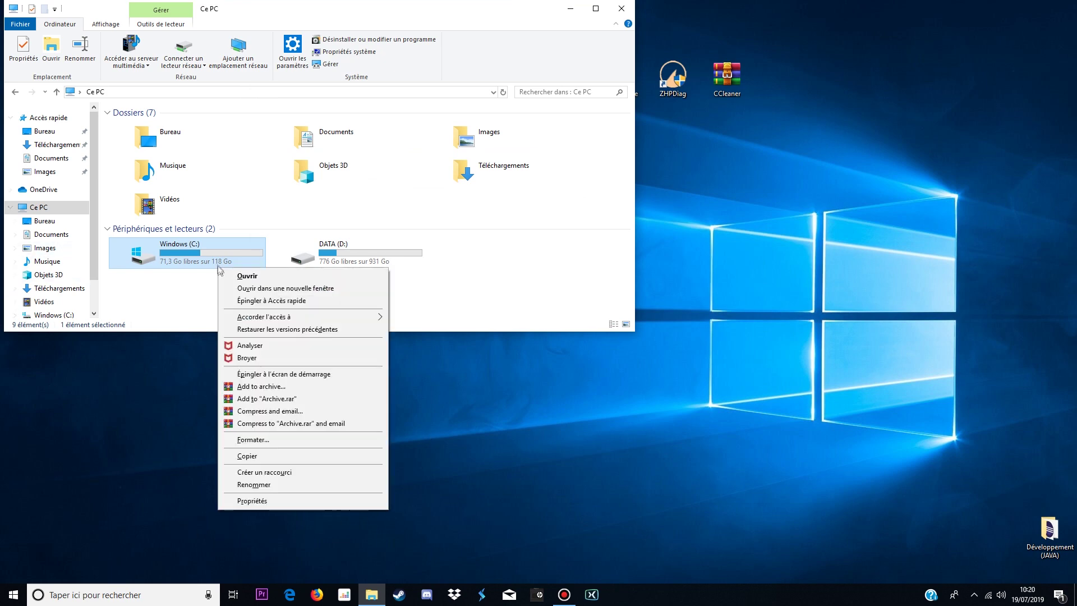
left_click(264, 503)
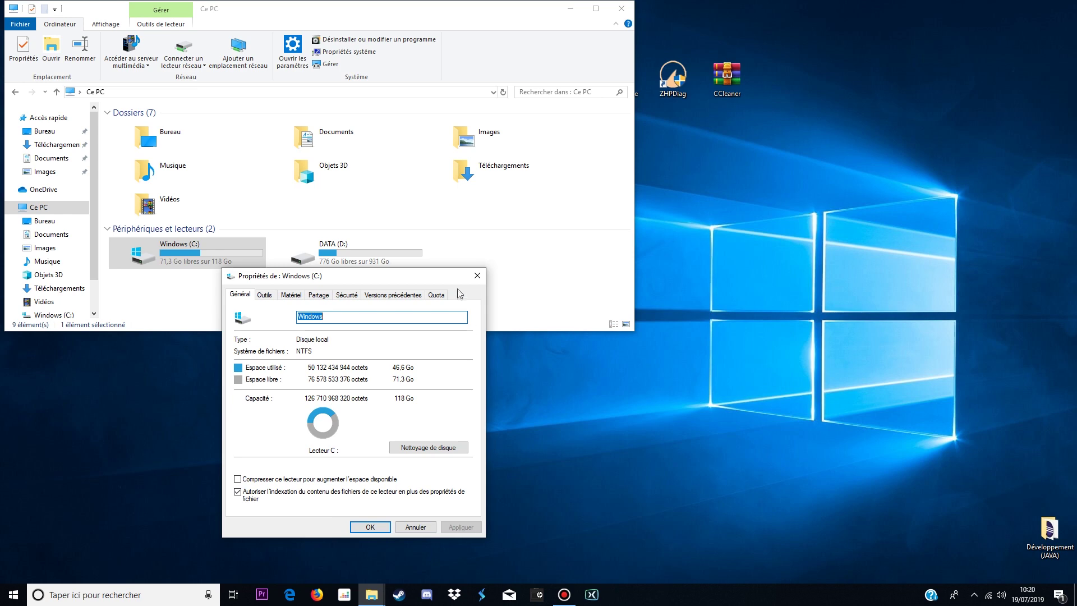
left_click(476, 276)
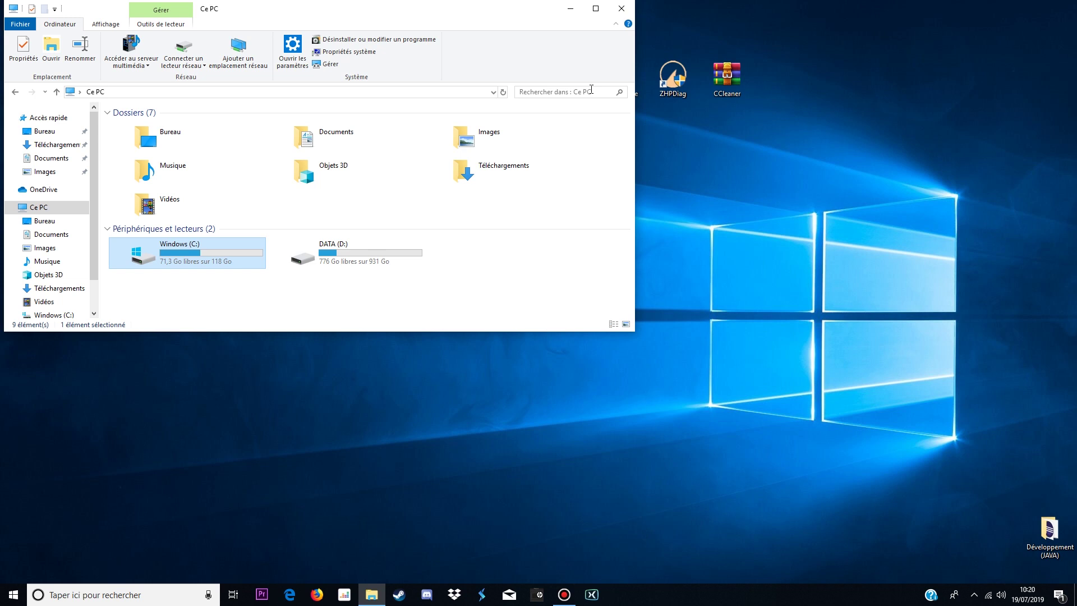
left_click(571, 9)
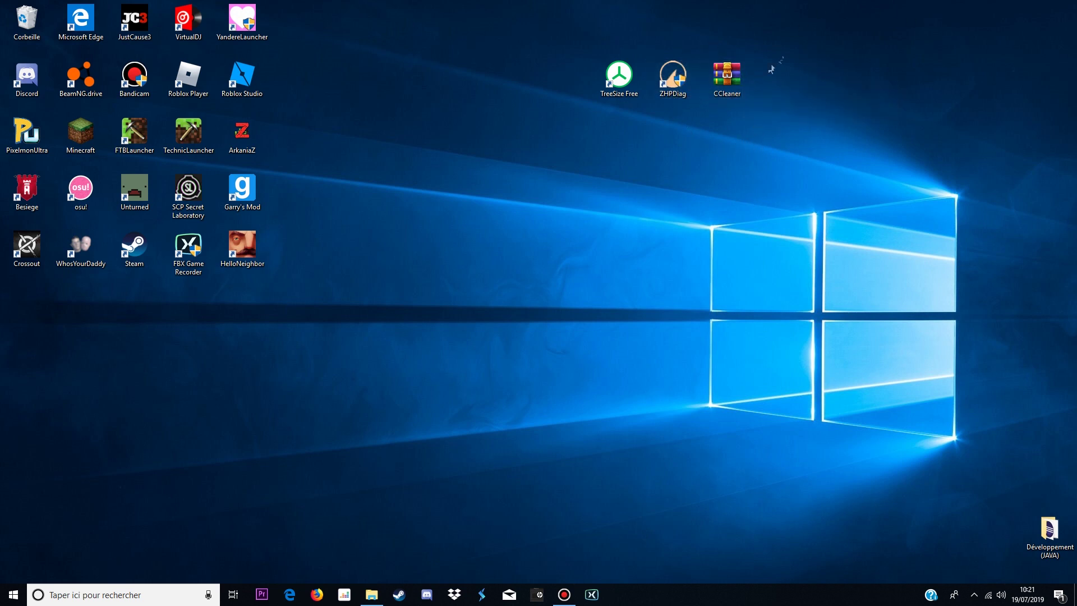
Run CCleaner64.exe from the CCleaner.zip archive on the desktop and close the archive window.
double_click(725, 77)
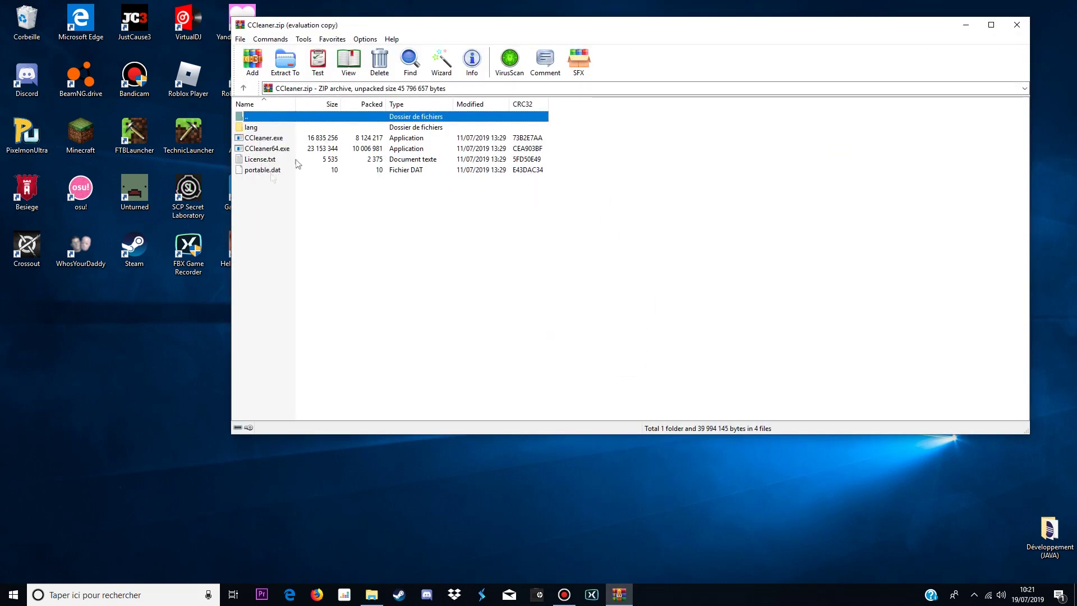
left_click(1009, 26)
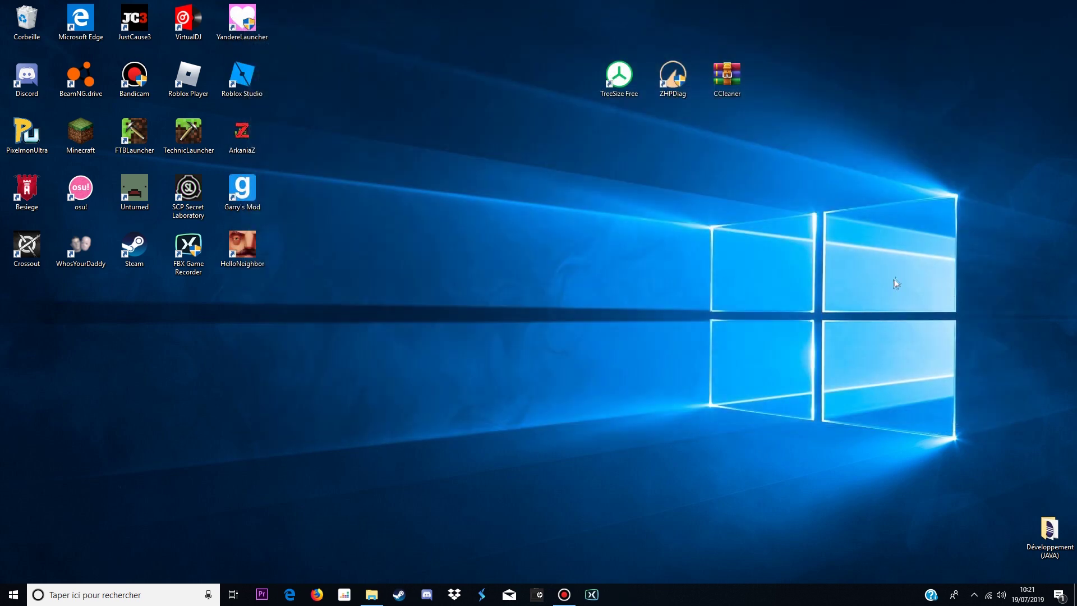
double_click(735, 74)
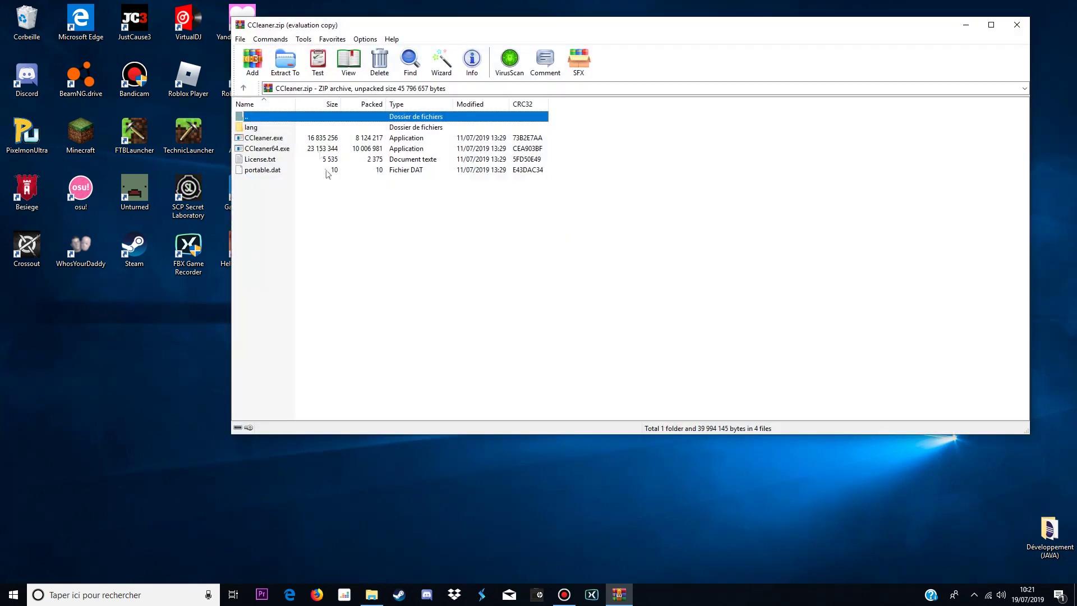
left_click(283, 150)
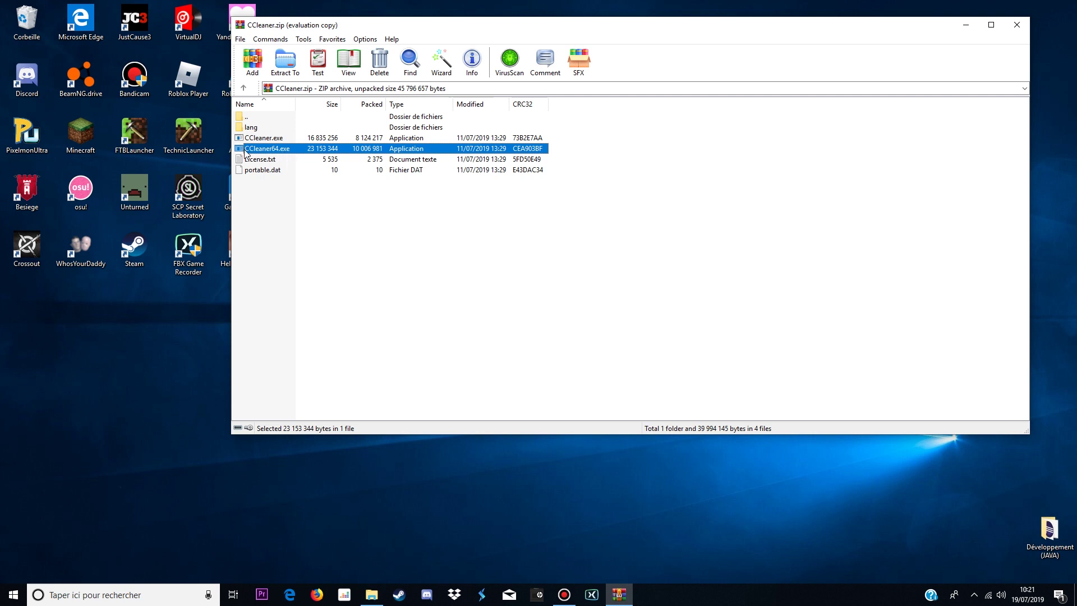
left_click(269, 140)
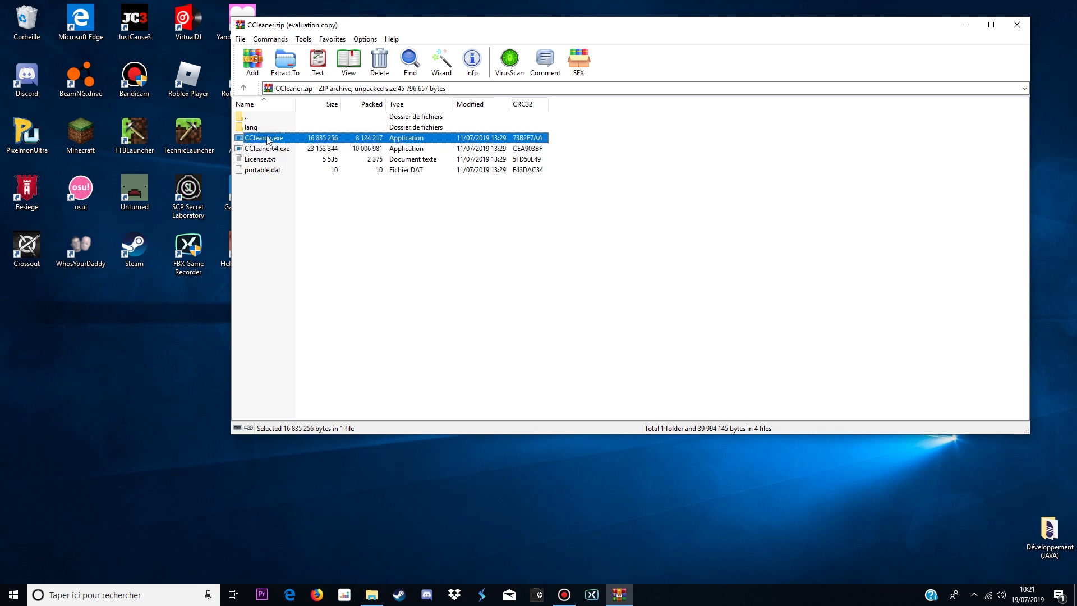
double_click(262, 148)
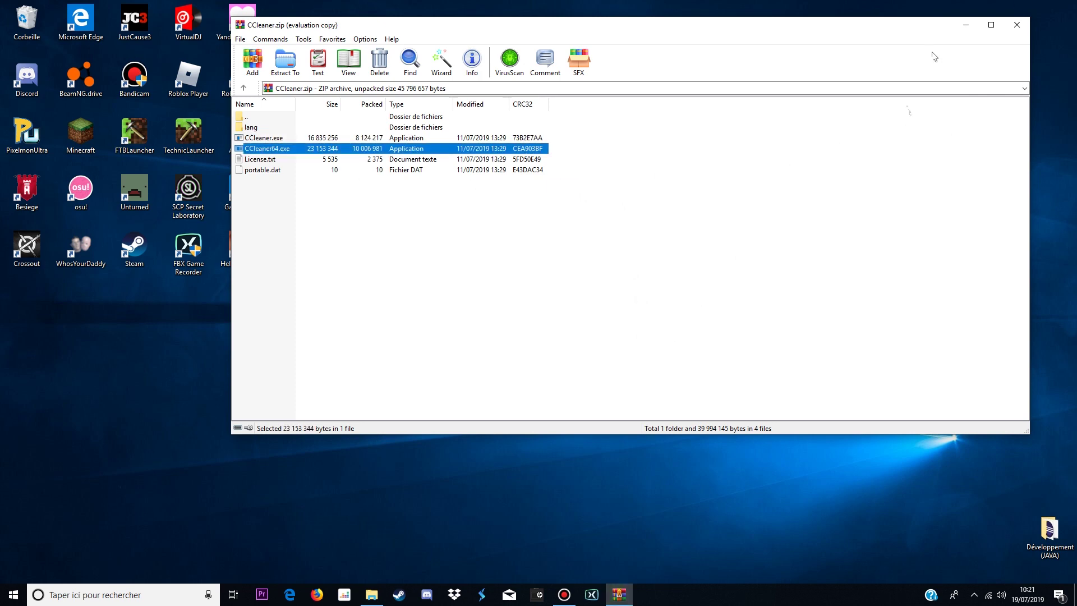
left_click(1017, 29)
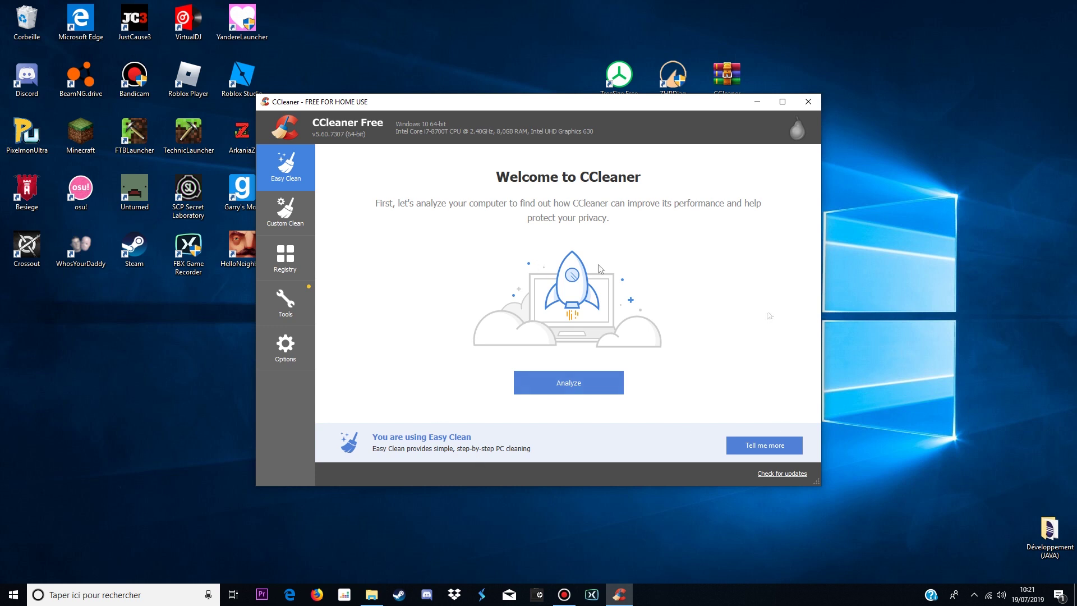
Analyze the computer with Easy Clean and clean all the trackers and junk.
left_click(531, 391)
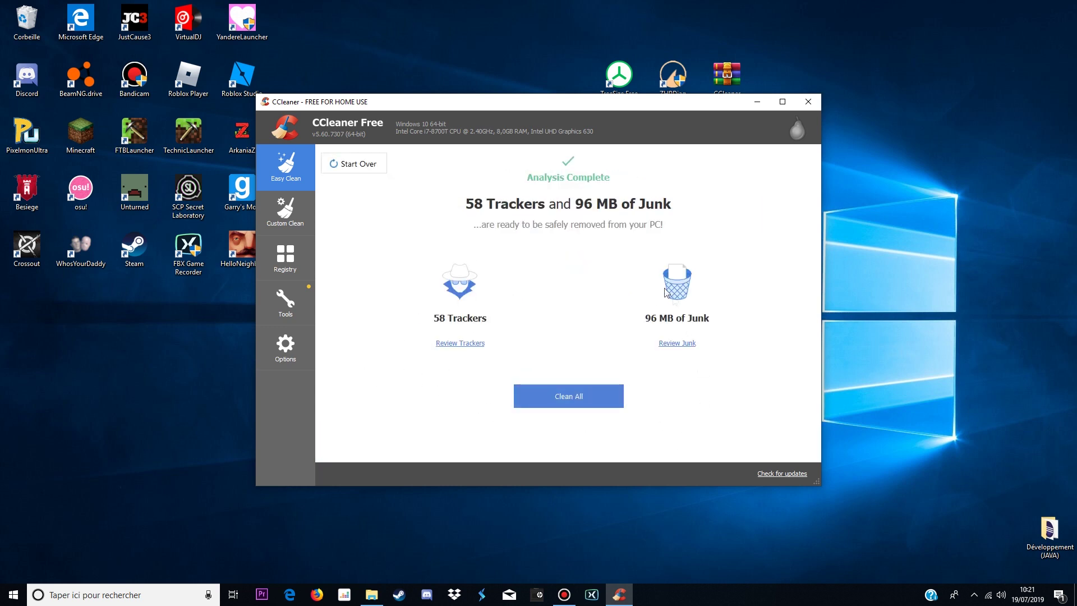
left_click(577, 396)
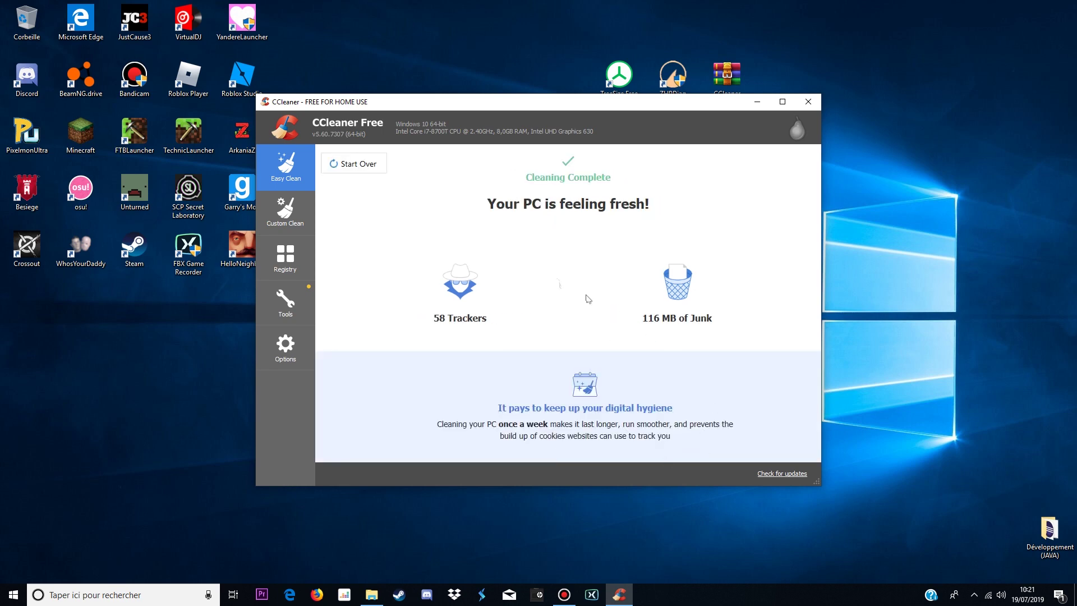
Close CCleaner, check the free space of the Windows (C:) drive in File Explorer and return to the desktop.
left_click(808, 101)
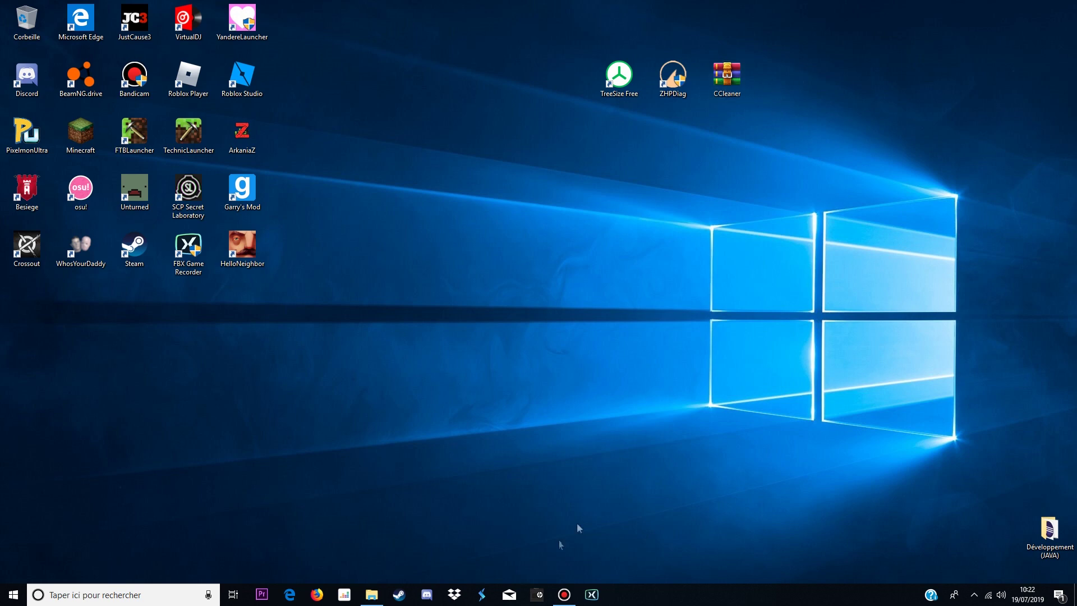
left_click(372, 594)
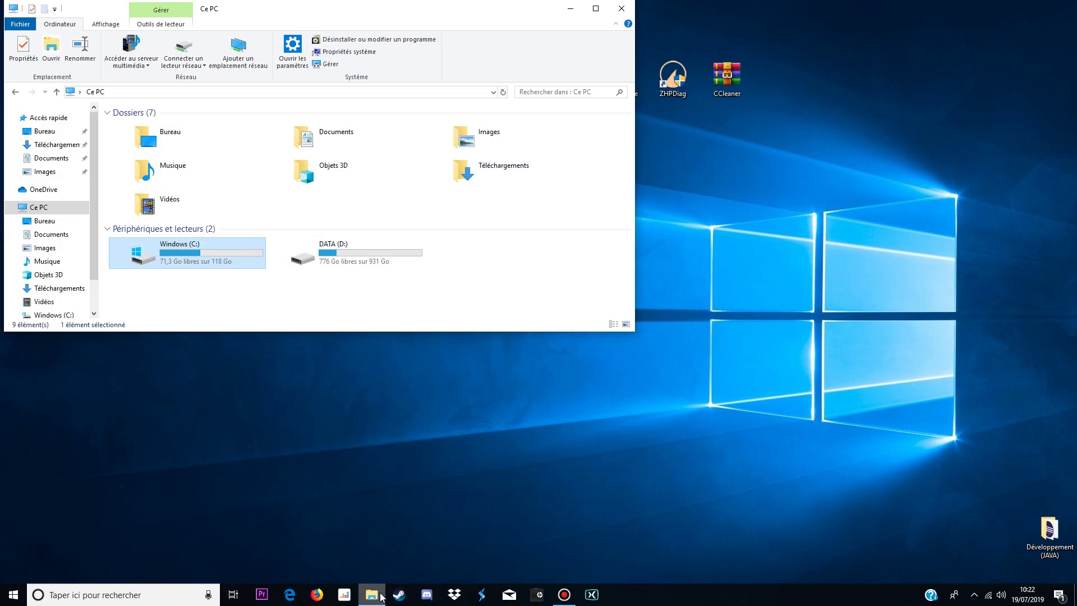
left_click(200, 302)
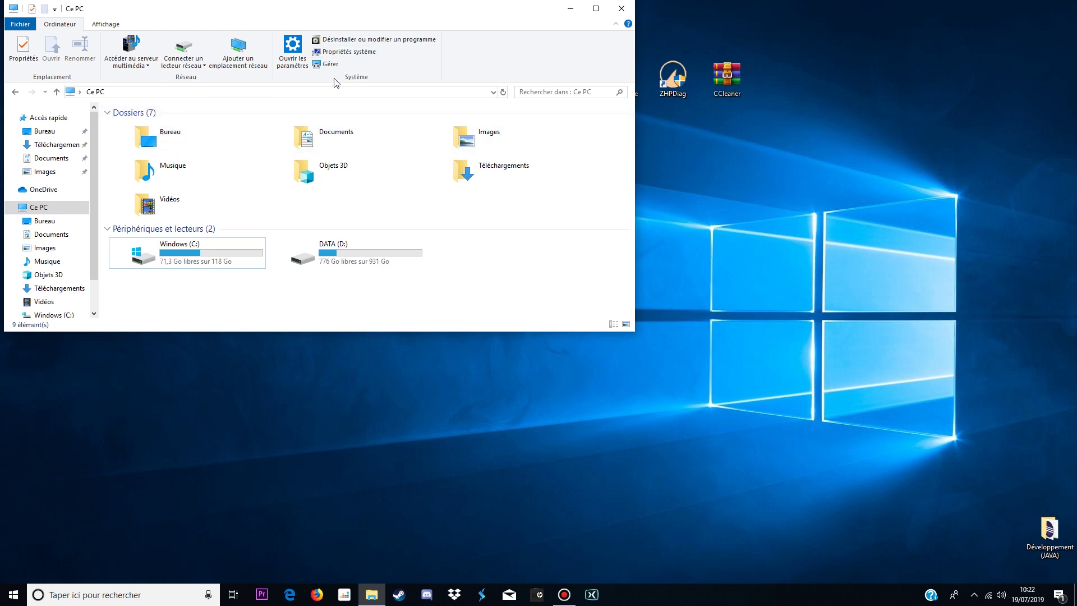
key("super+d")
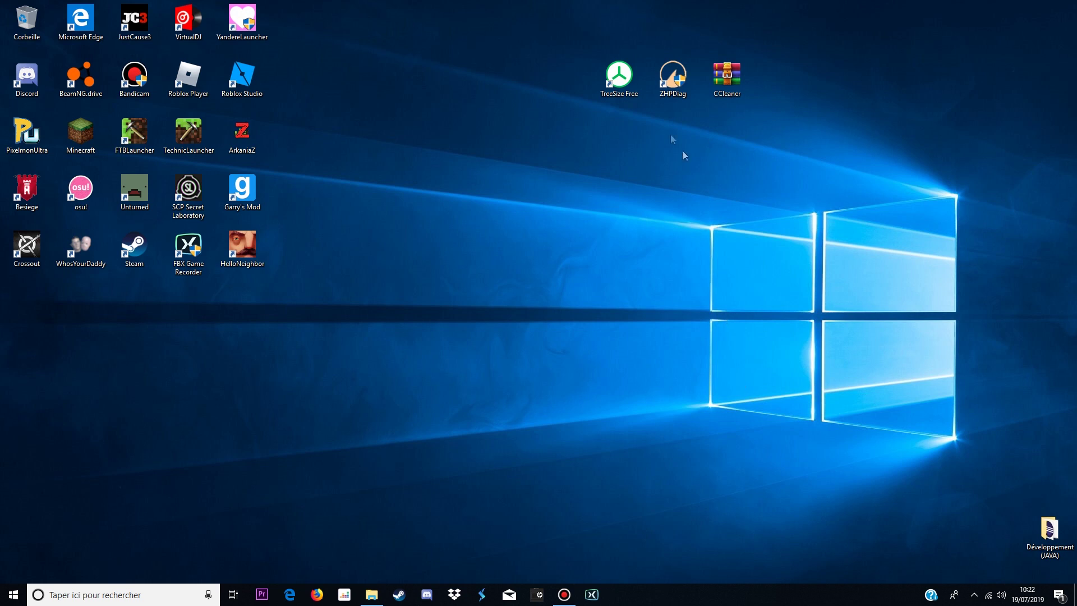
Run TreeSize Free as administrator and scan the Windows (C:) drive for disk usage.
right_click(637, 77)
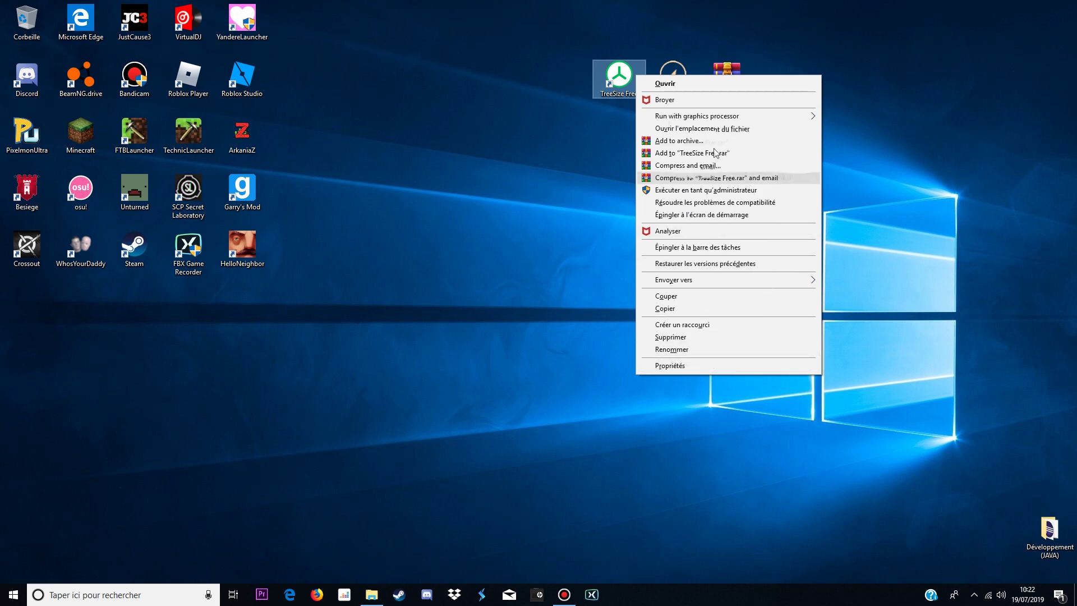
left_click(729, 189)
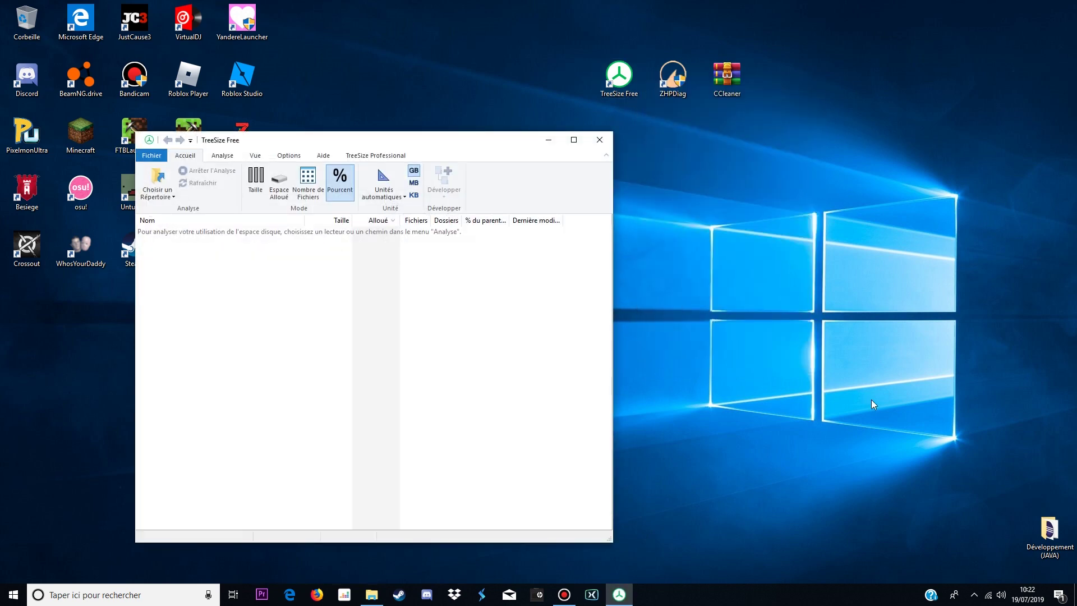
left_click(157, 178)
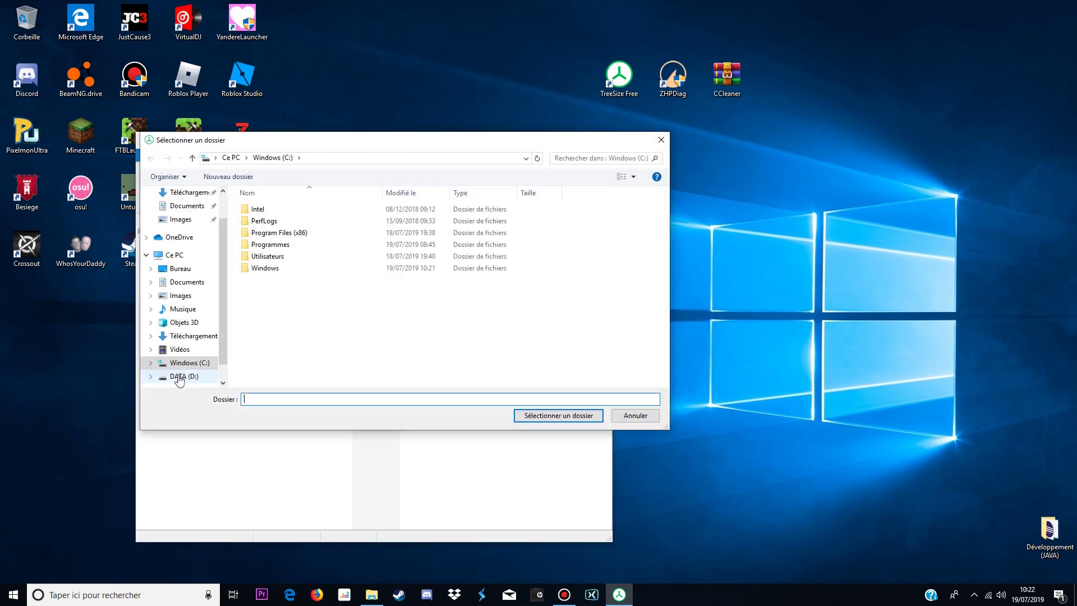
left_click(191, 364)
left_click(530, 416)
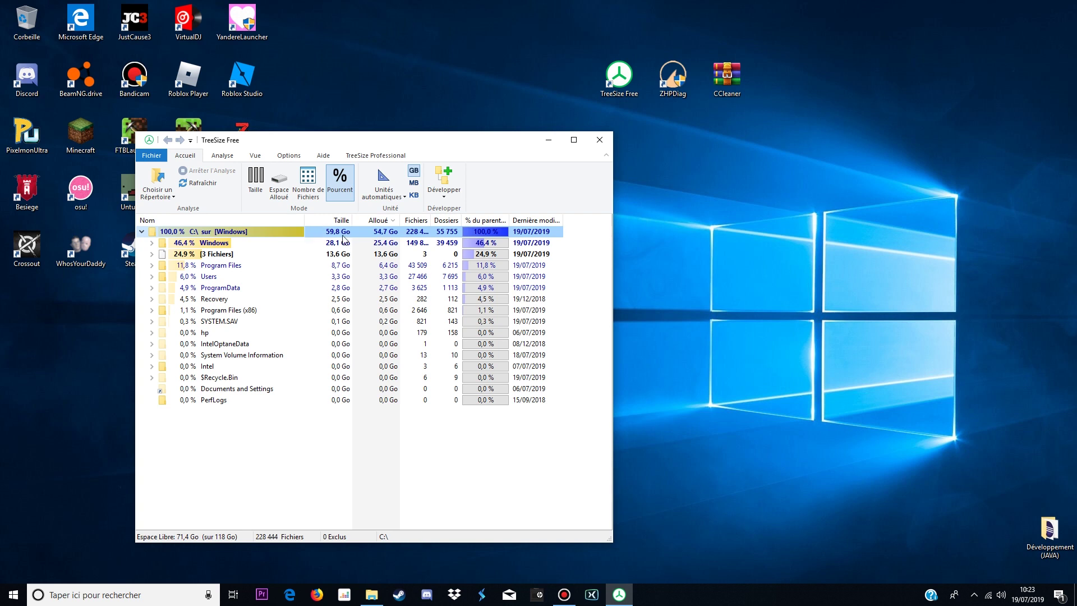
Examine the contents of the Windows folder and the loose root files of C: in the scan, collapsing each one again.
mouse_move(279, 282)
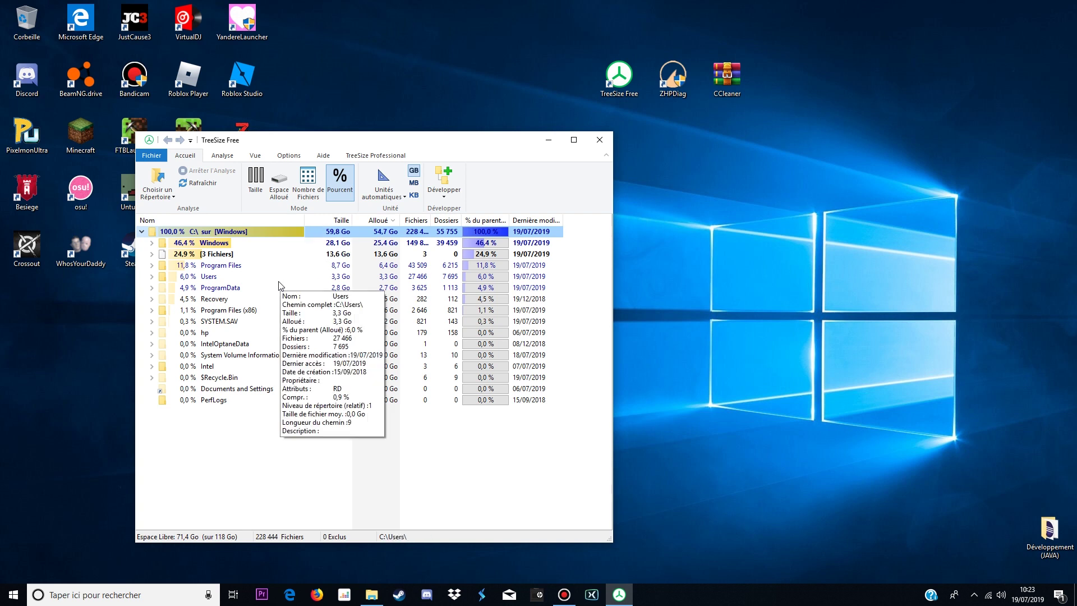
mouse_move(155, 246)
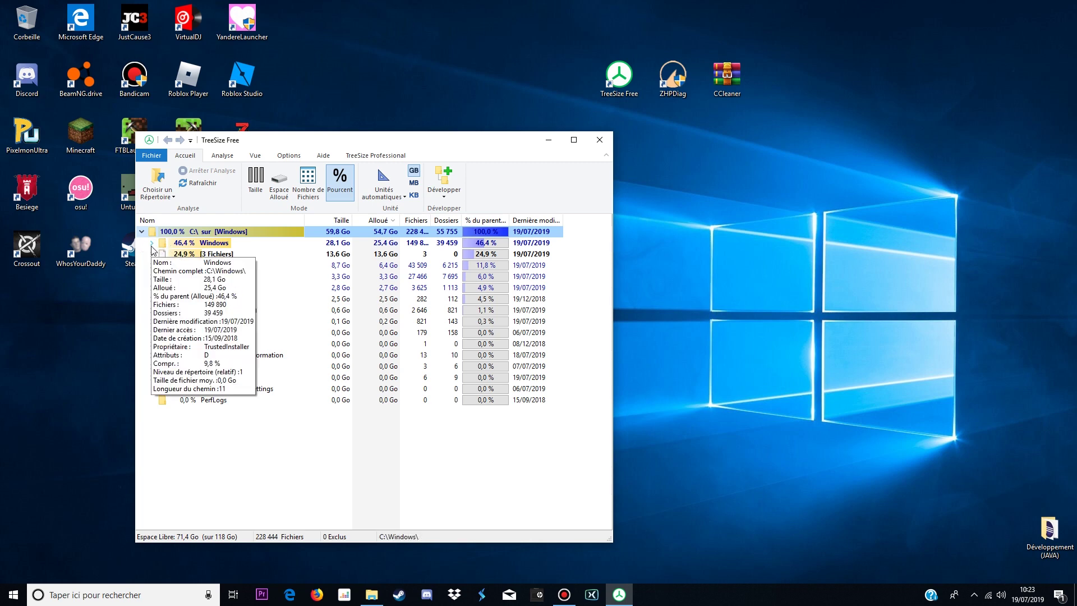
left_click(152, 244)
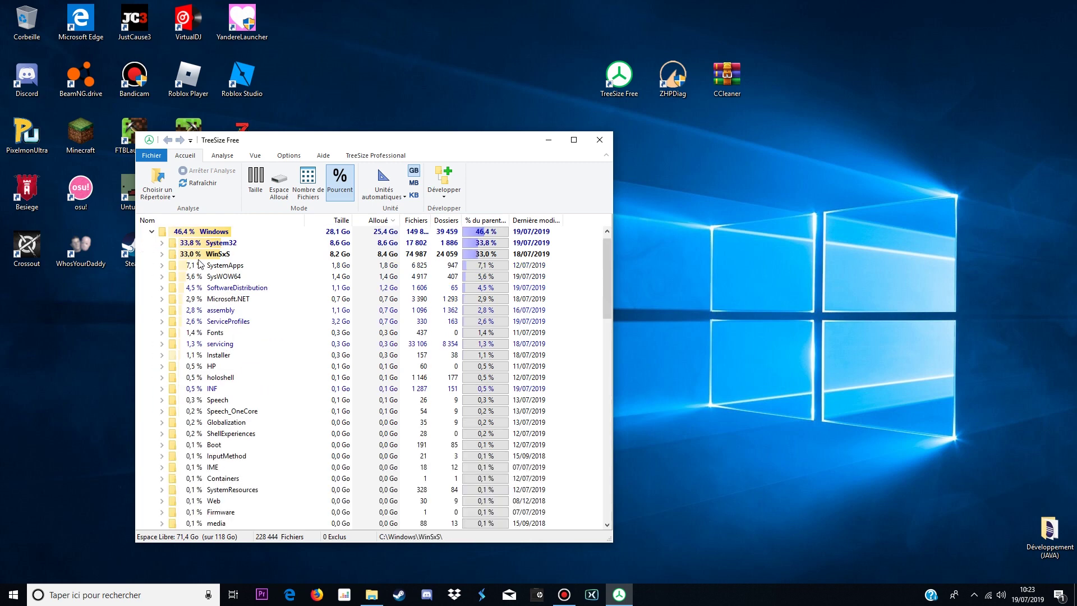
left_click(151, 234)
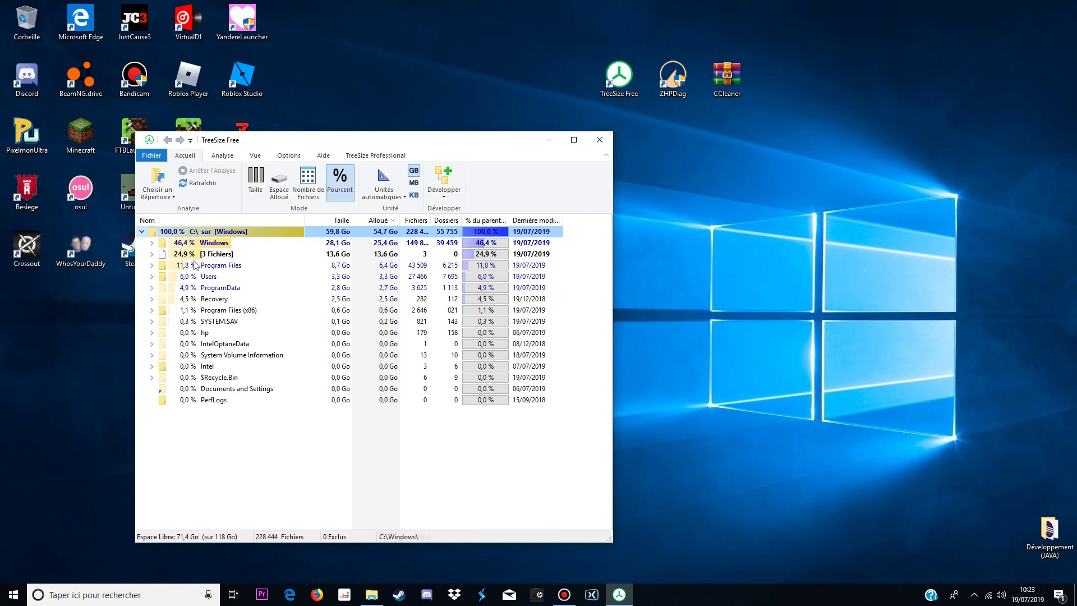
left_click(152, 254)
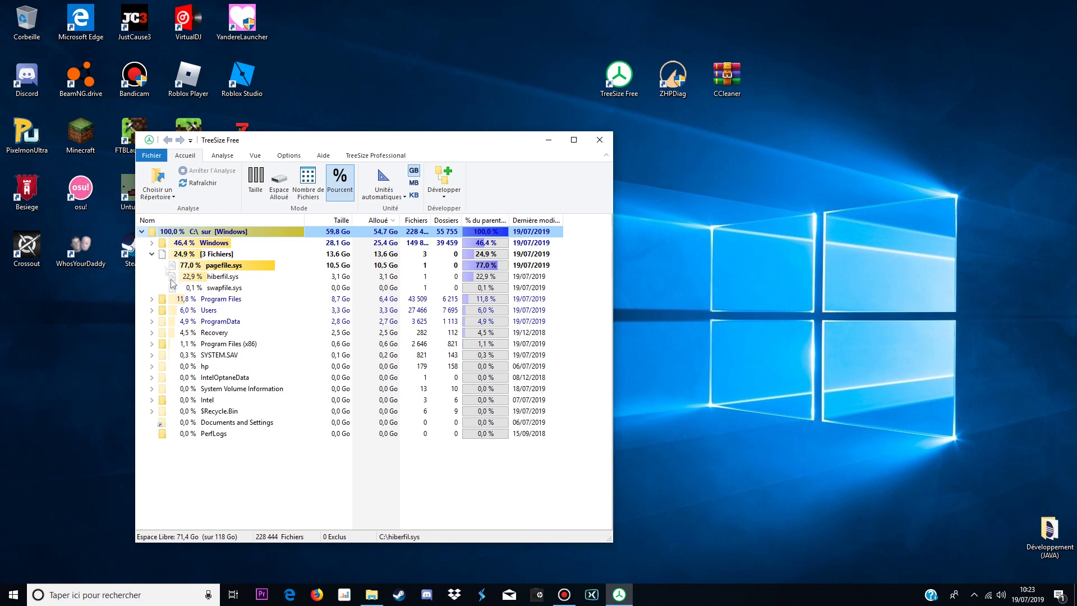
left_click(152, 254)
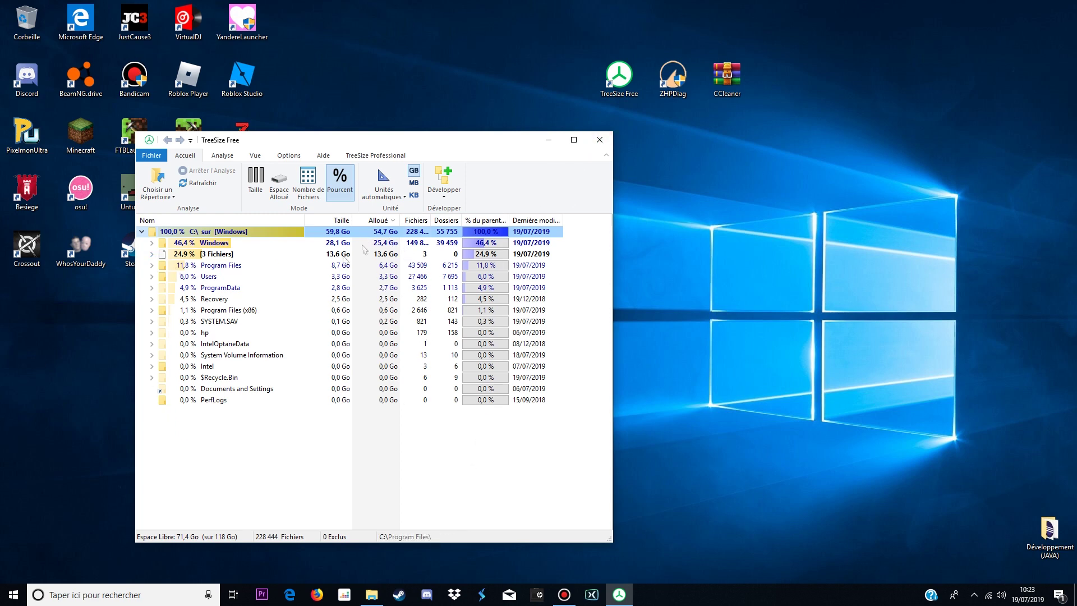
Close TreeSize Free, view the ZHPDiag start window and close it without starting a scan.
left_click(600, 139)
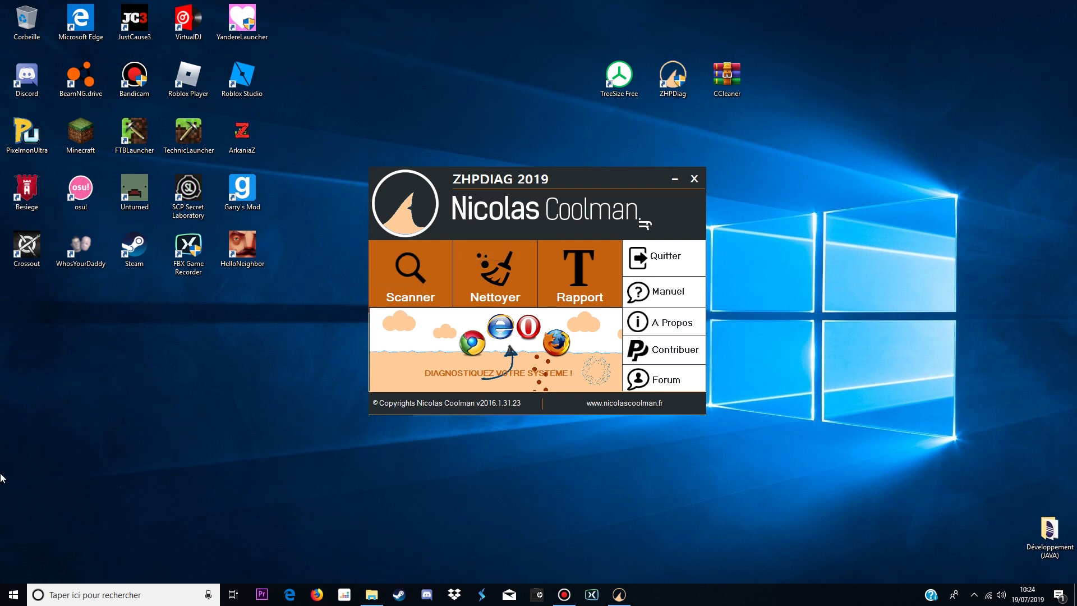
left_click(694, 180)
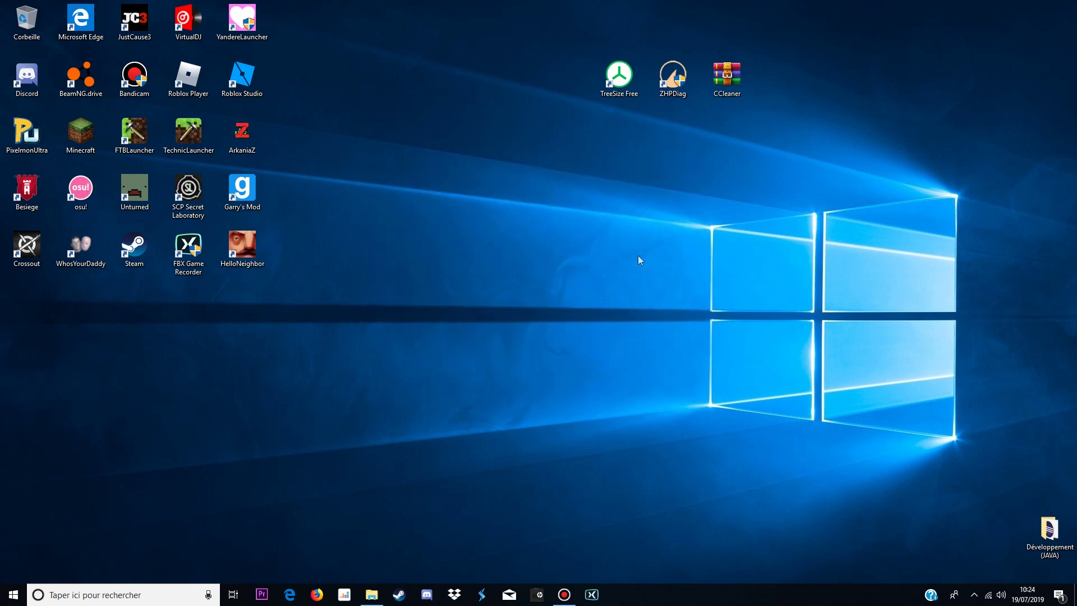
View the used and free space in the Windows (C:) drive's properties, then close the properties and File Explorer.
left_click(372, 596)
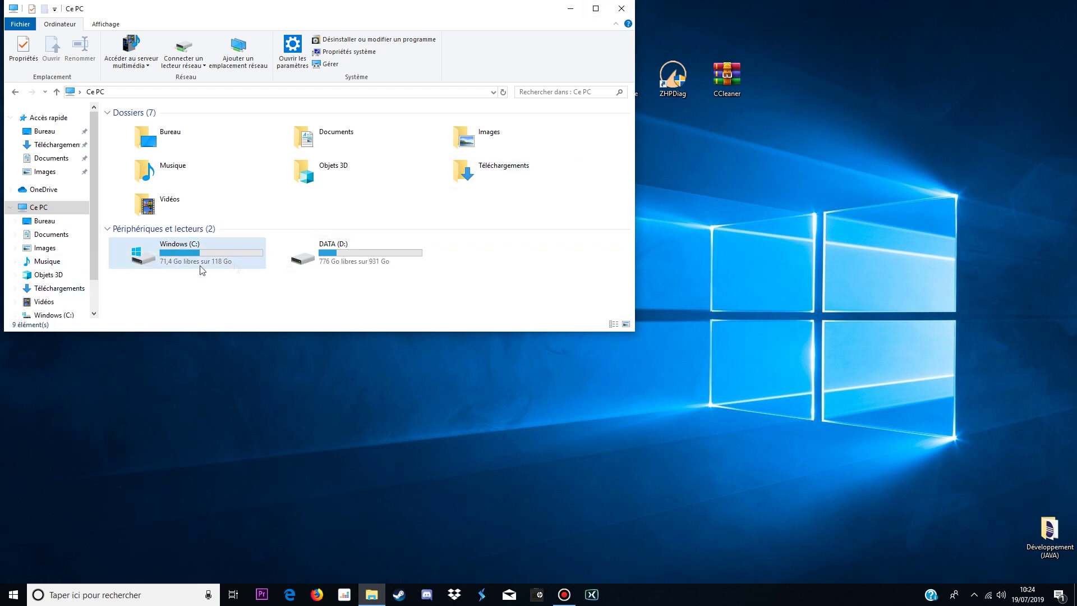
right_click(243, 254)
left_click(280, 487)
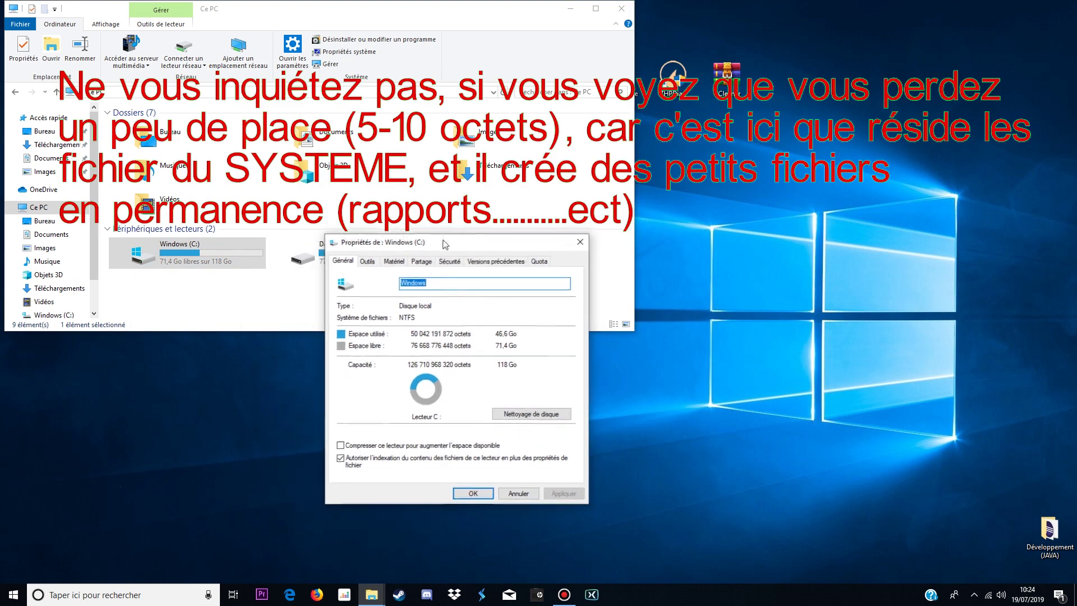
left_click_drag(368, 267, 432, 200)
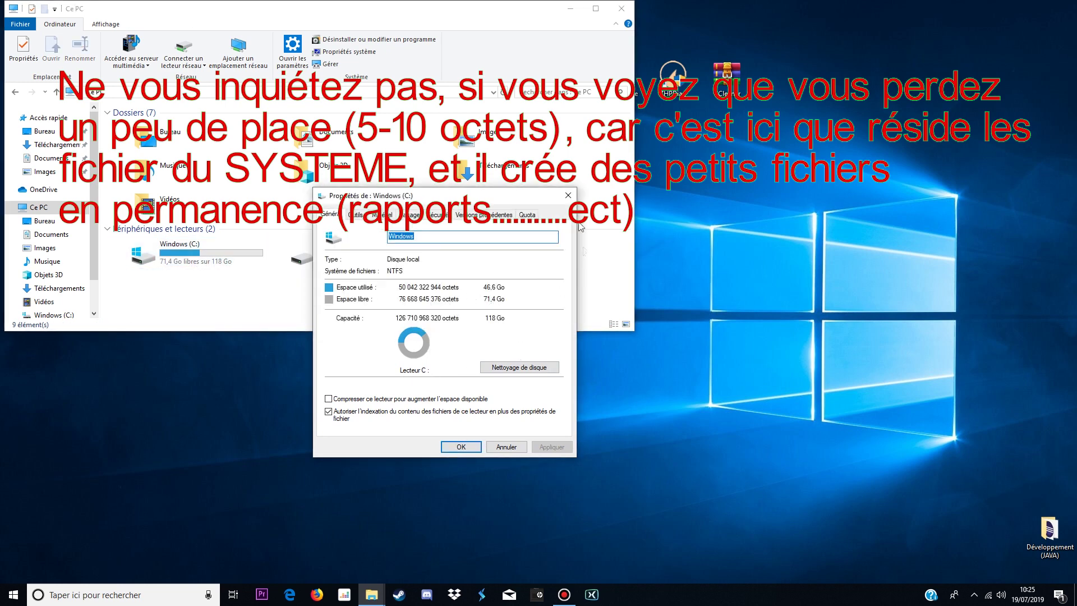
left_click(569, 195)
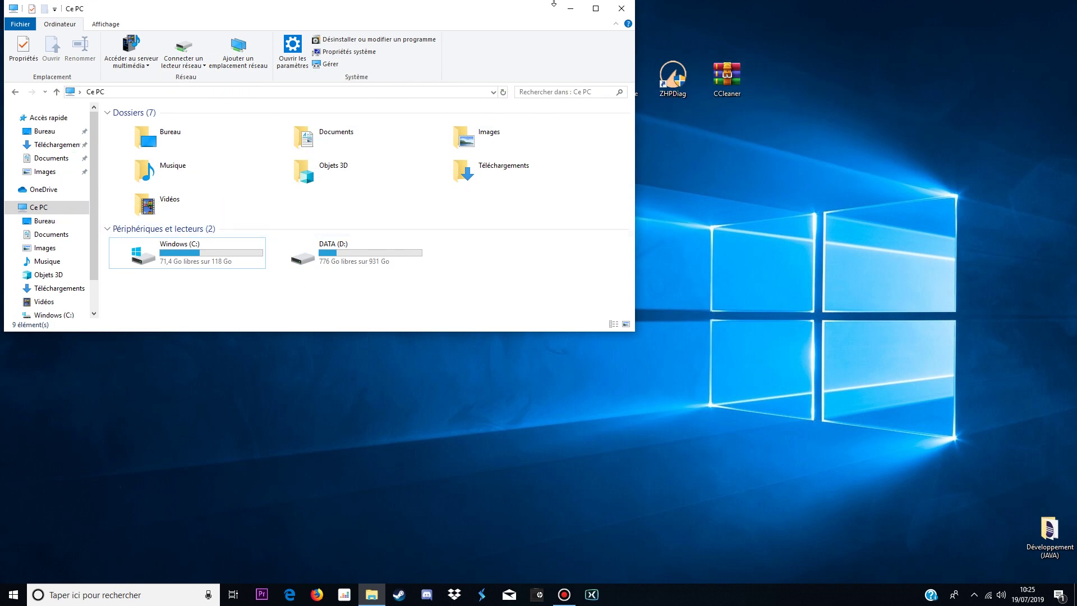
left_click(622, 8)
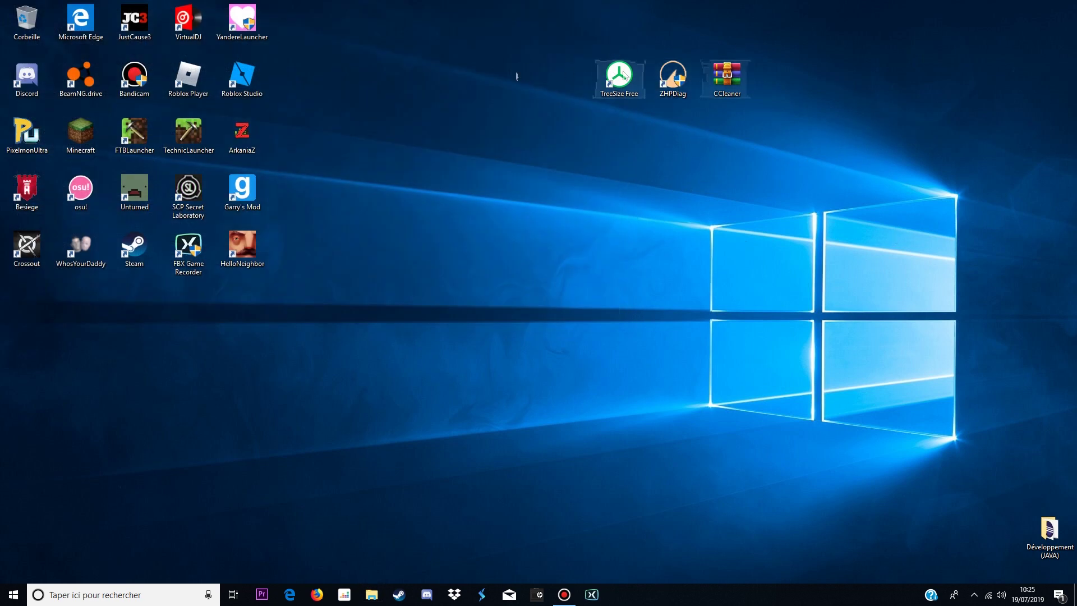